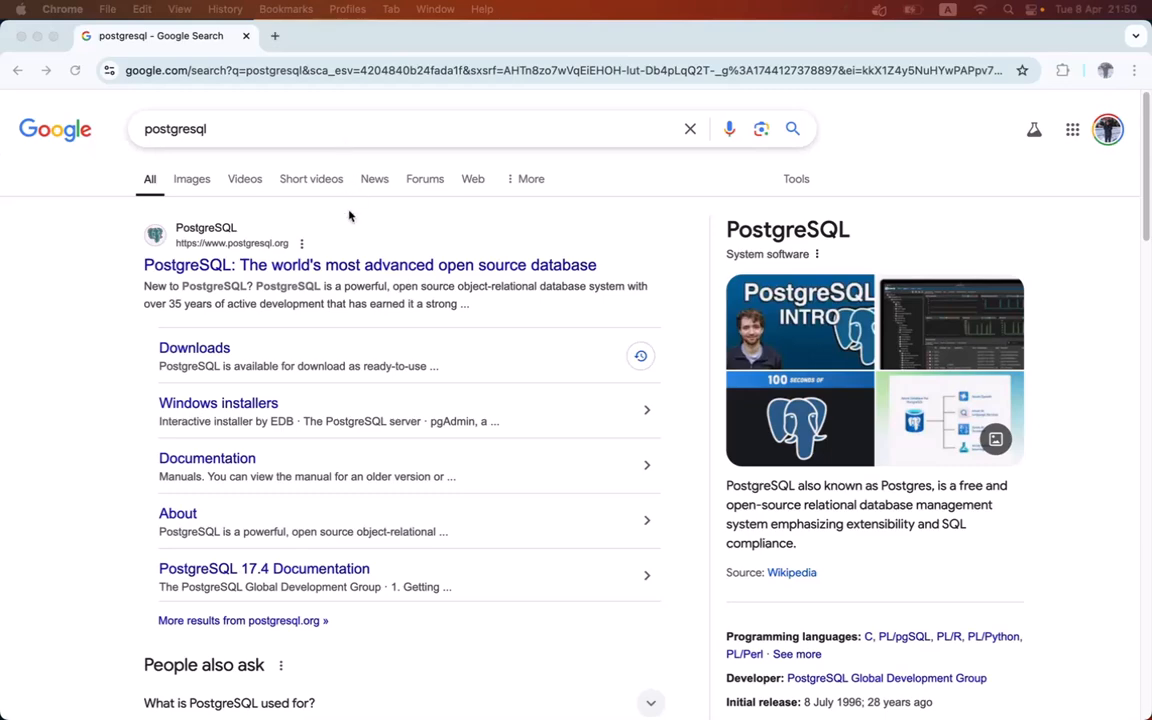
# Go from postgresql.org to its macOS packages and download EDB's PostgreSQL 17.4 installer for Mac OS X
pyautogui.click(351, 268)
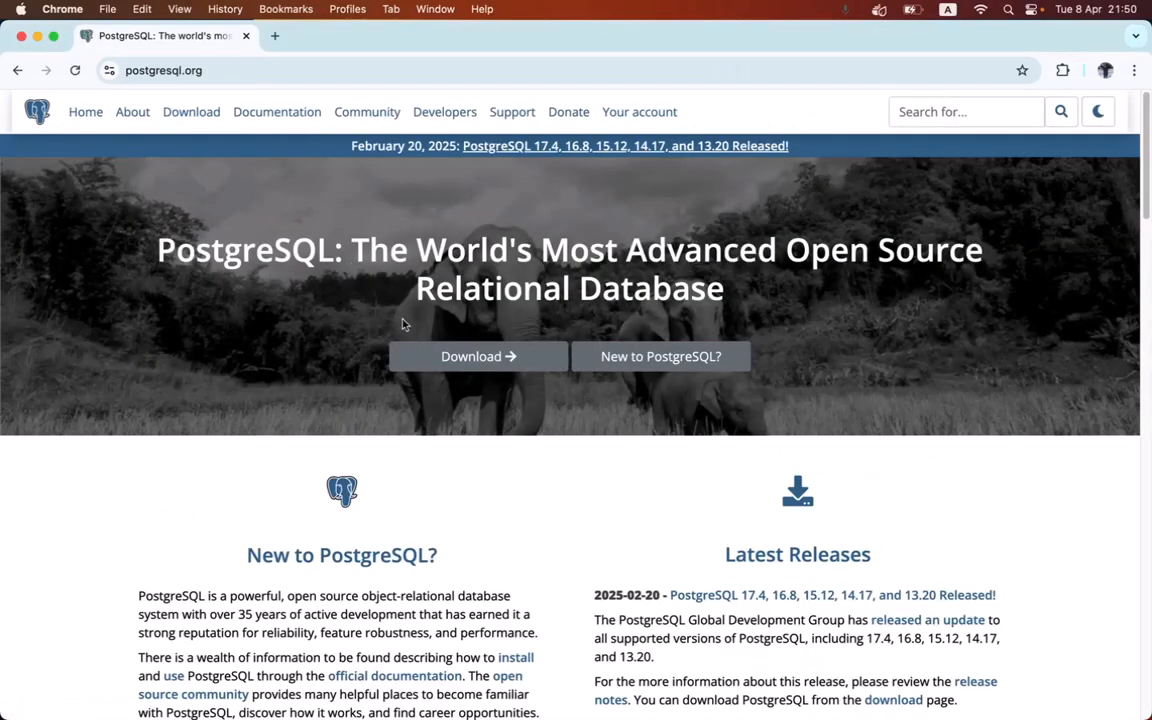
pyautogui.click(450, 357)
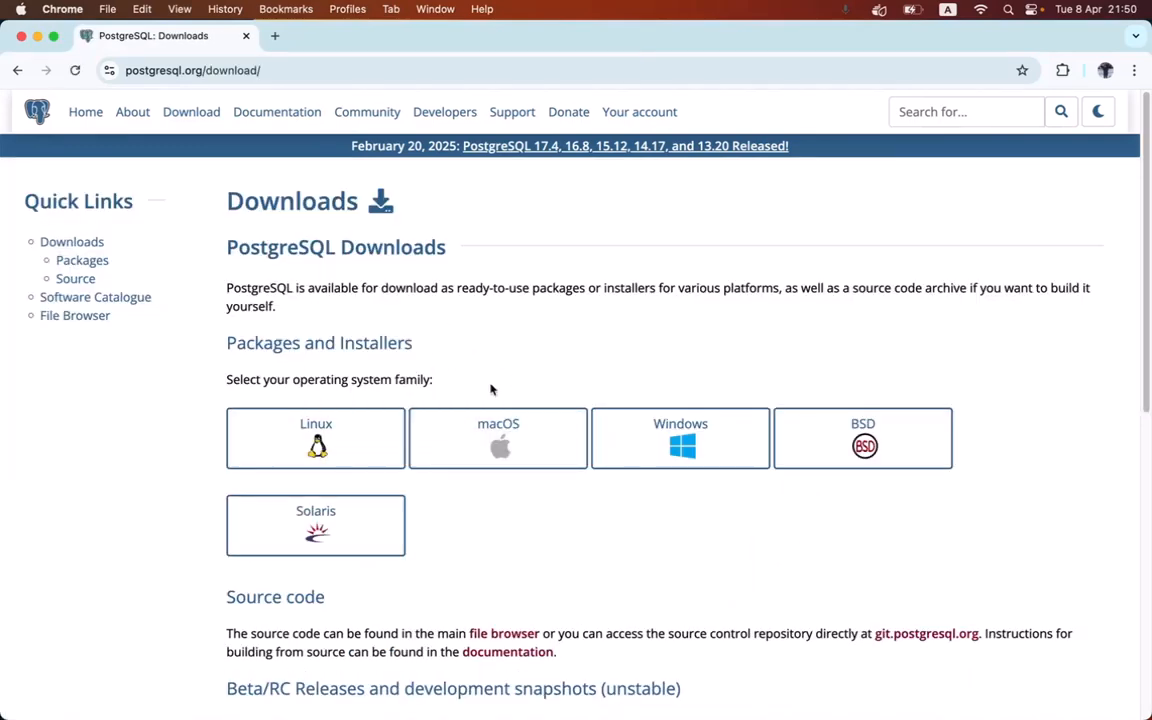
pyautogui.click(539, 445)
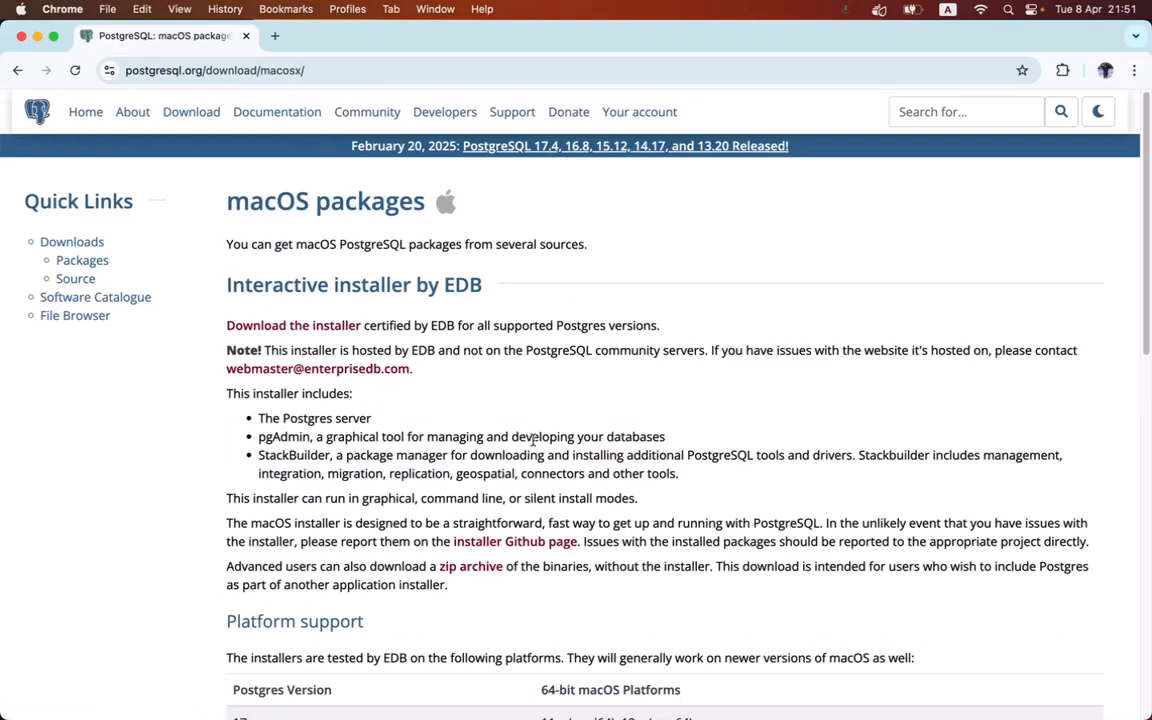
pyautogui.click(347, 331)
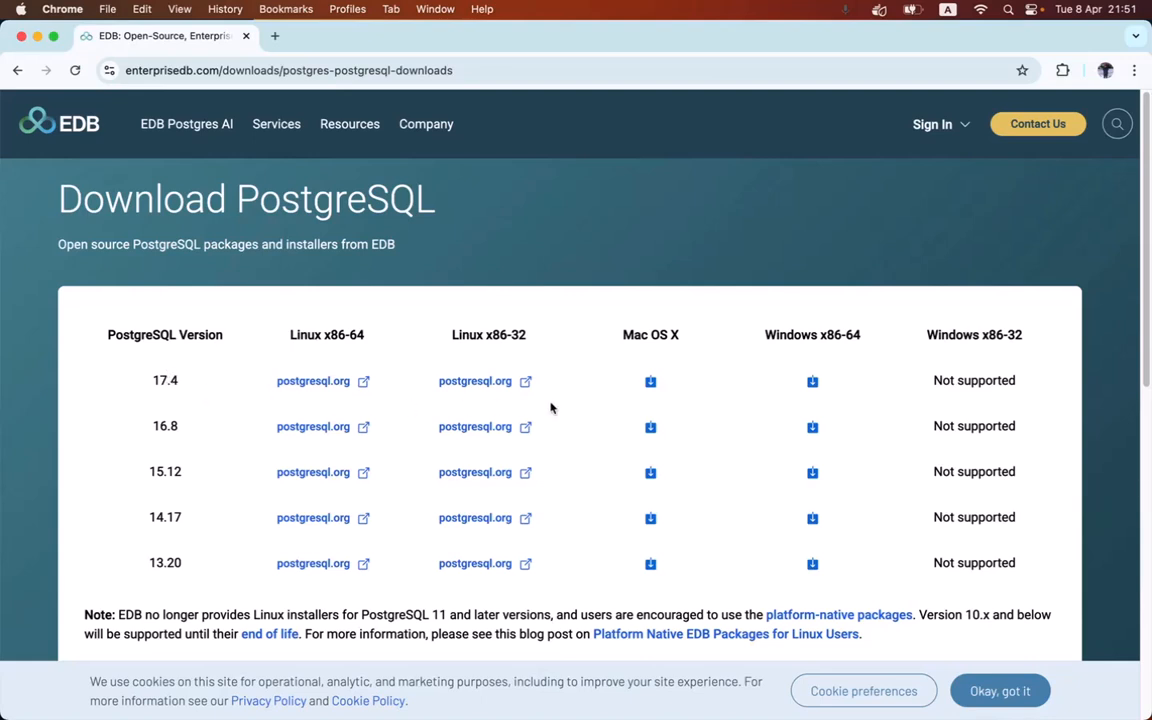
pyautogui.click(650, 384)
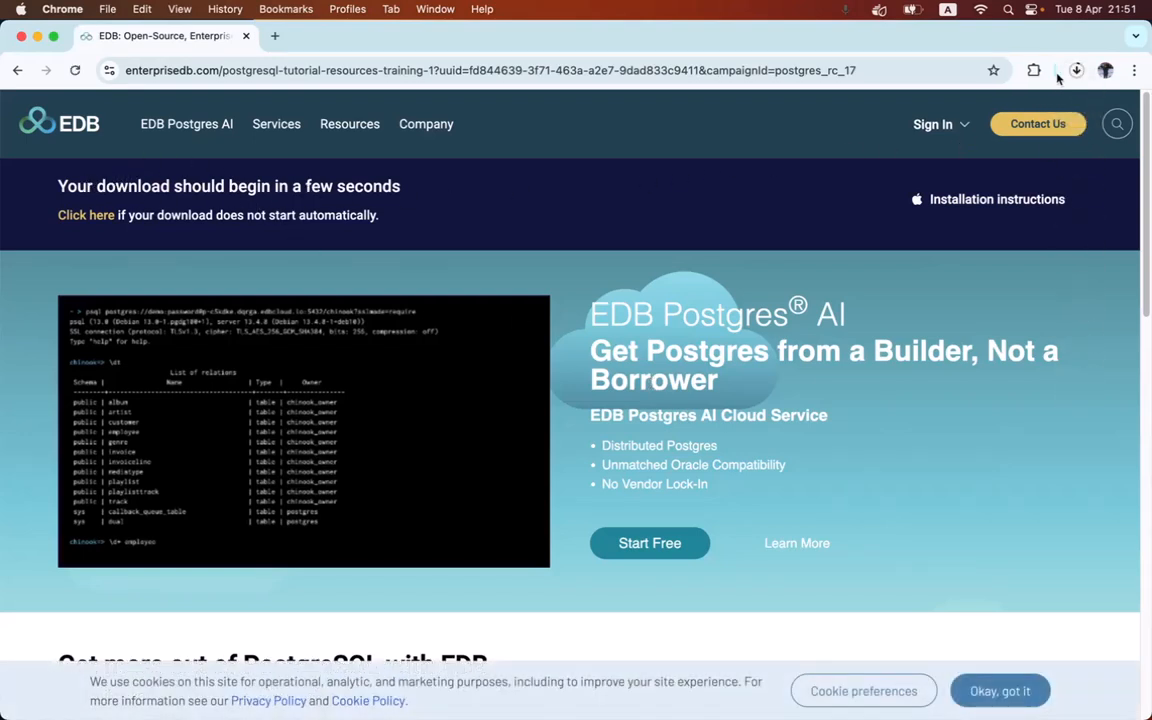
# Pause the running download of postgresql-17.4-2-osx (1).dmg and switch to the Downloads folder in Finder
pyautogui.click(1080, 73)
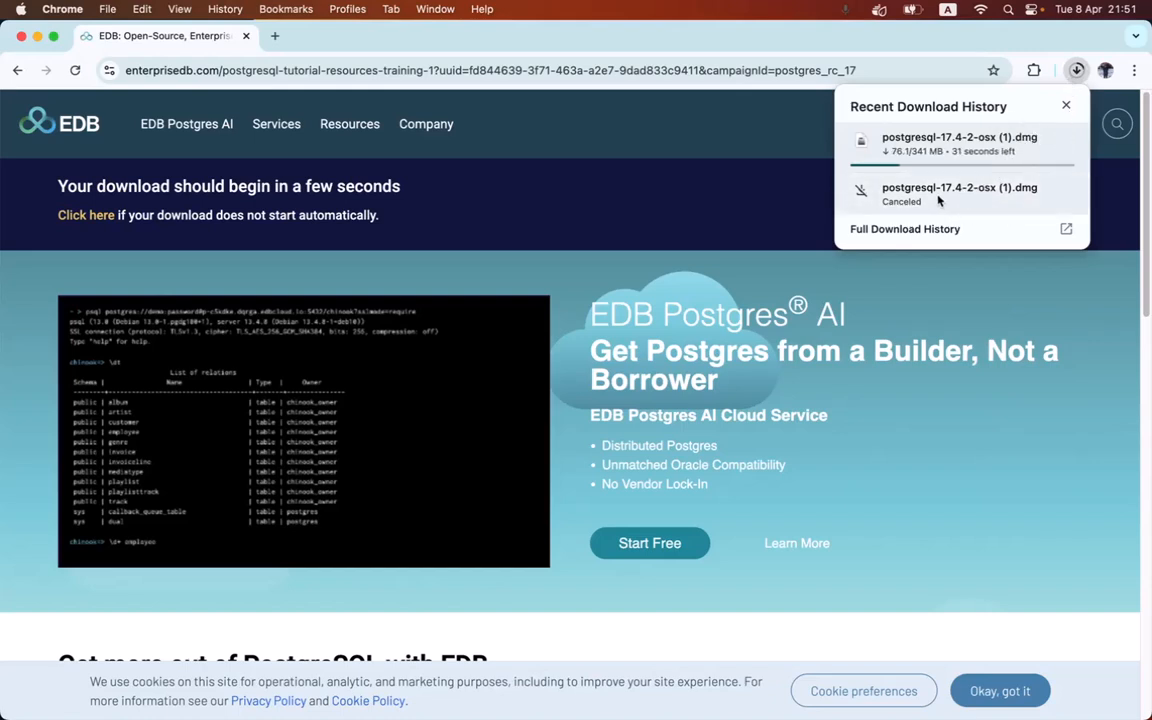
pyautogui.click(1030, 144)
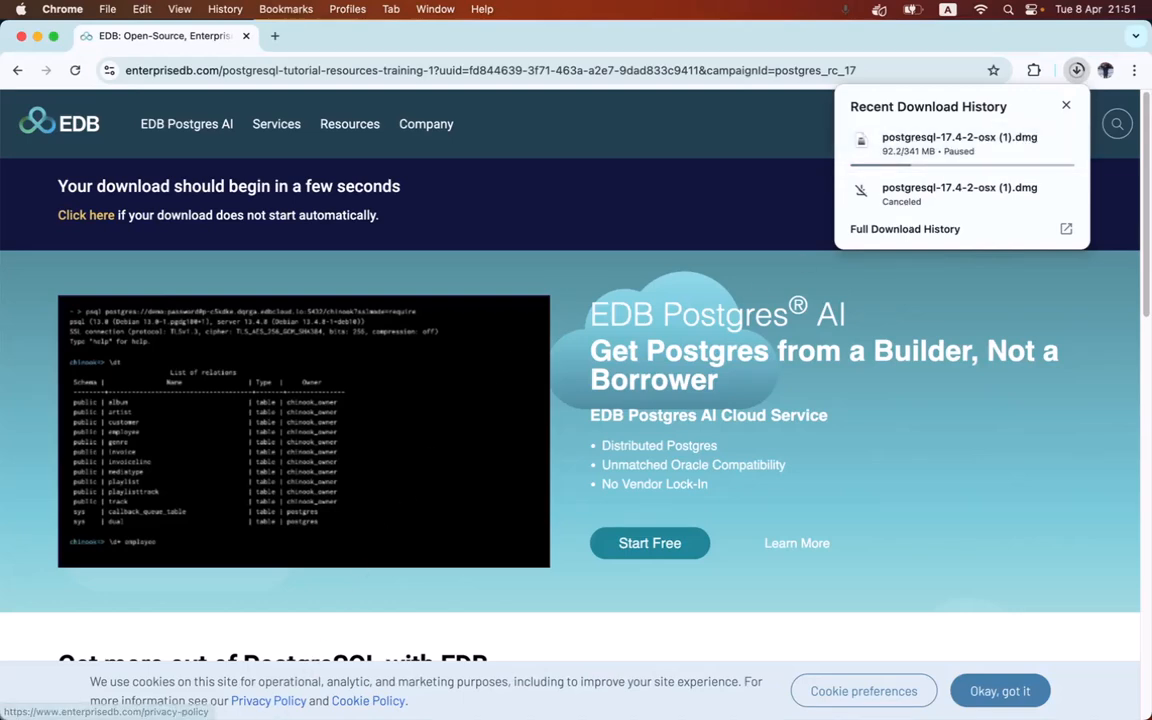
pyautogui.moveTo(225, 690)
pyautogui.click(168, 683)
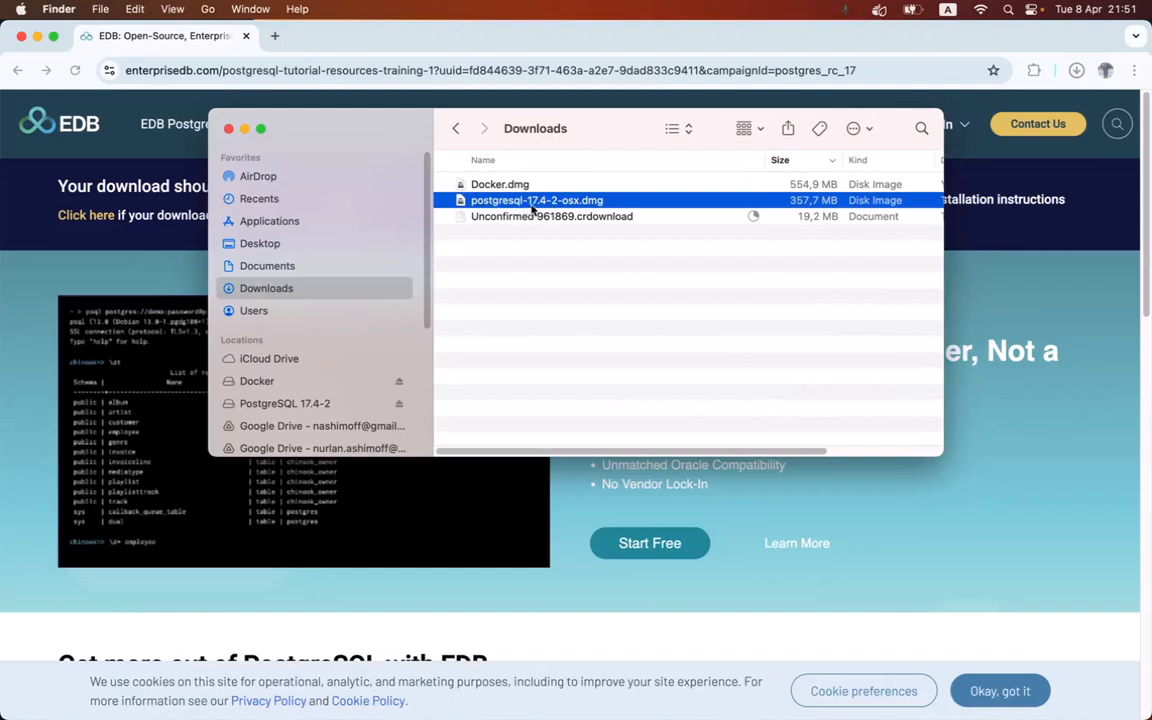
# Mount postgresql-17.4-2-osx.dmg from the Downloads folder and launch the postgresql-17.4-2-osx installer inside it
pyautogui.doubleClick(595, 128)
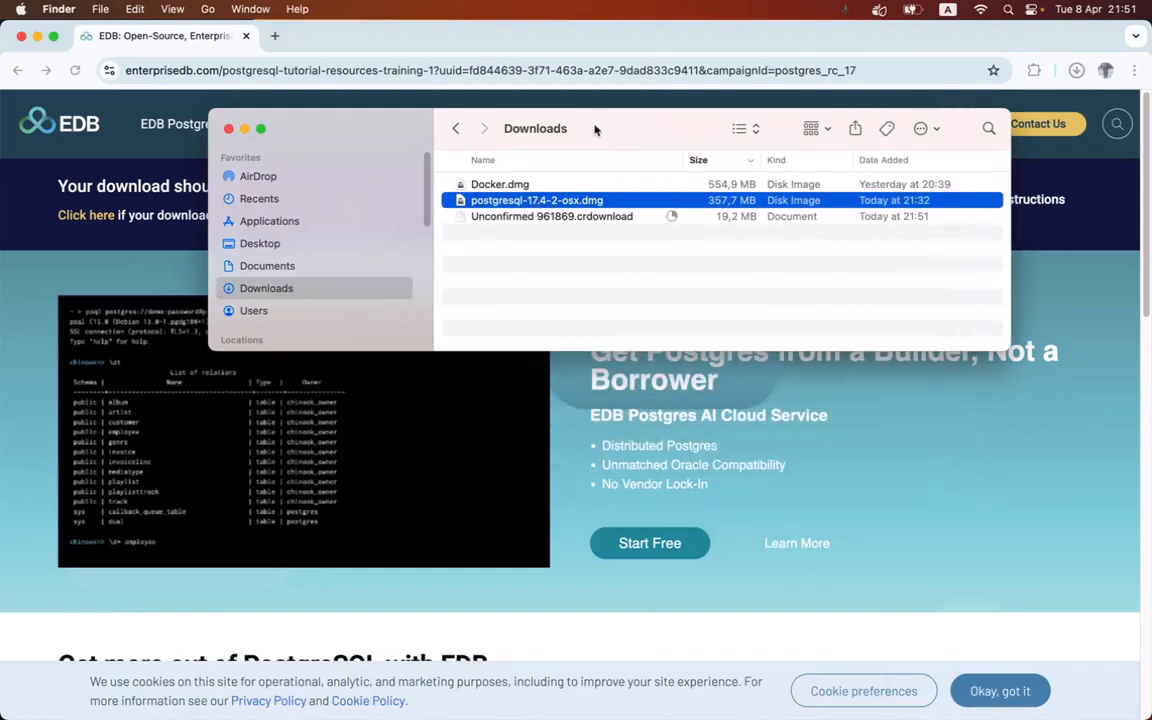
pyautogui.click(259, 128)
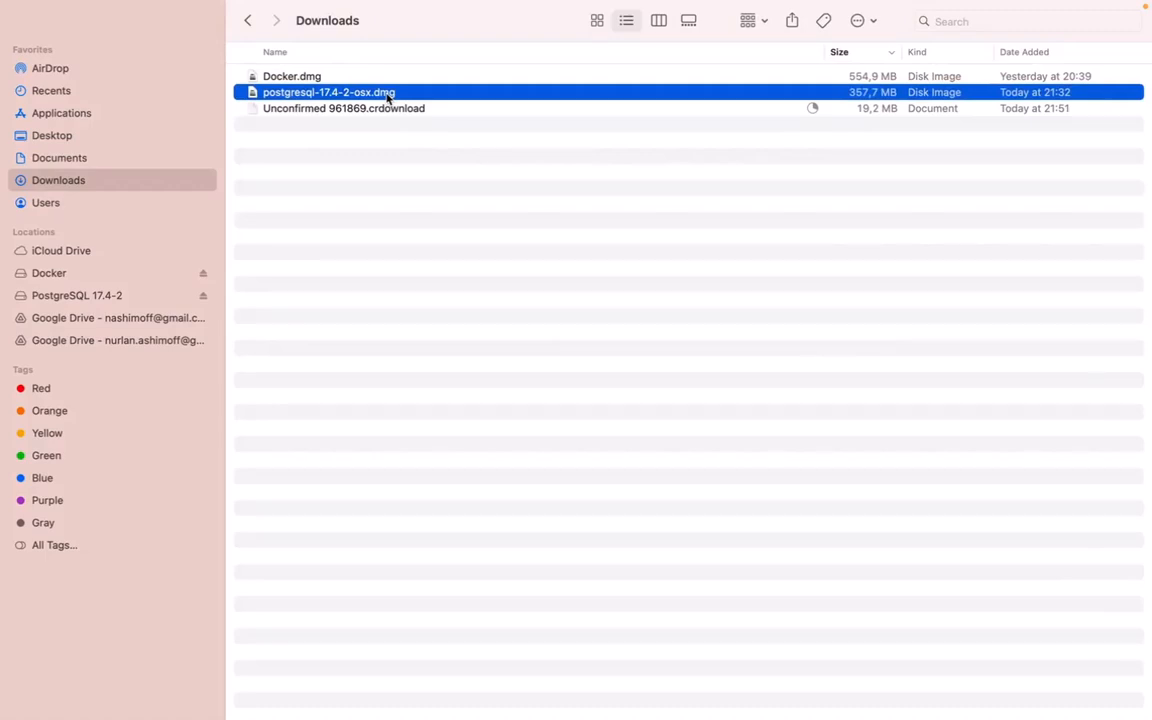
pyautogui.doubleClick(388, 92)
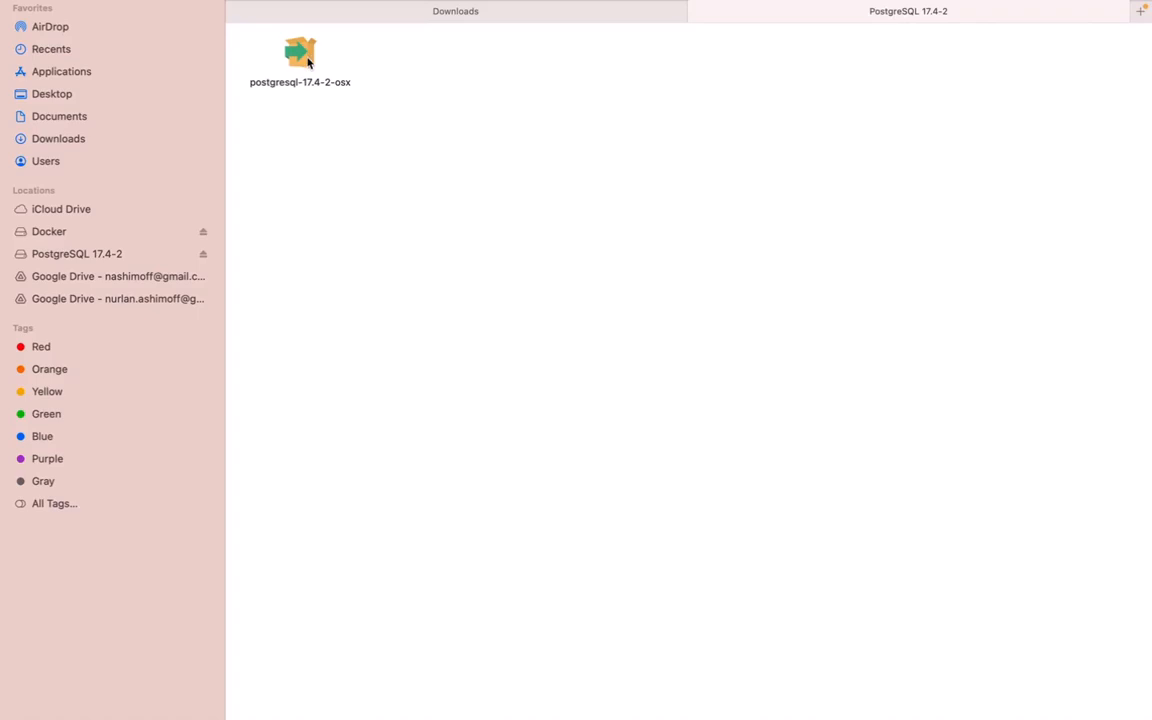
pyautogui.doubleClick(302, 55)
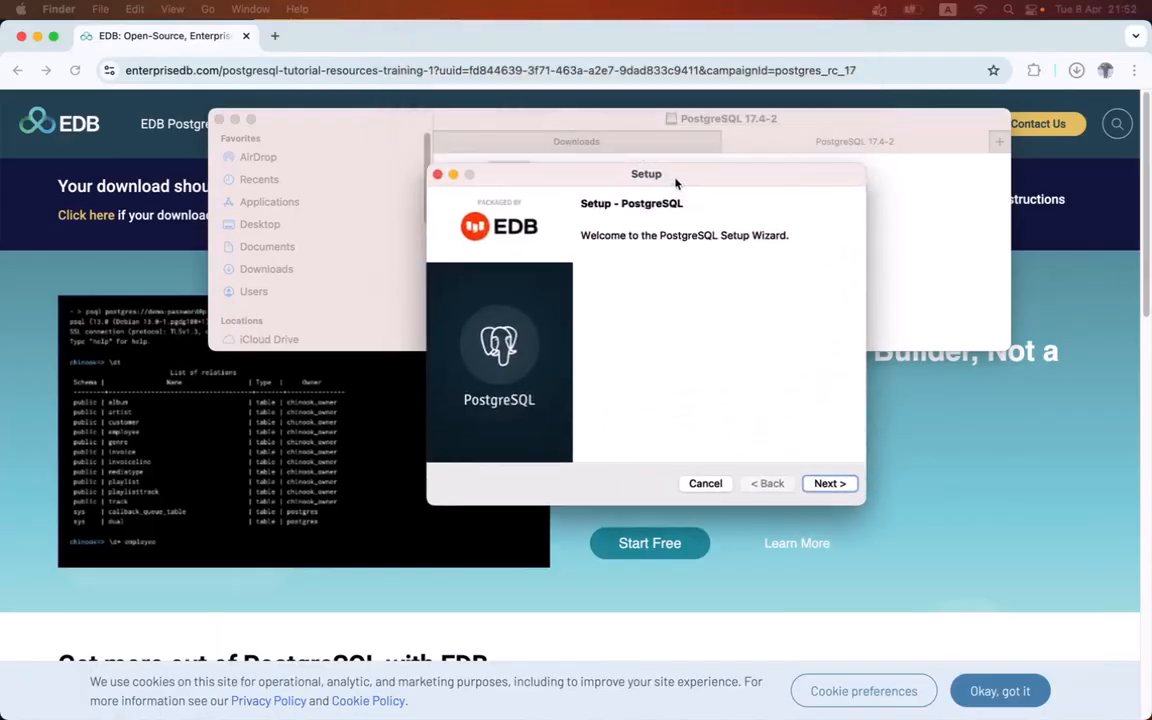
# Proceed past the setup wizard's welcome page and accept /Library/PostgreSQL/17 as the installation directory
pyautogui.moveTo(675, 183); pyautogui.dragTo(634, 232)
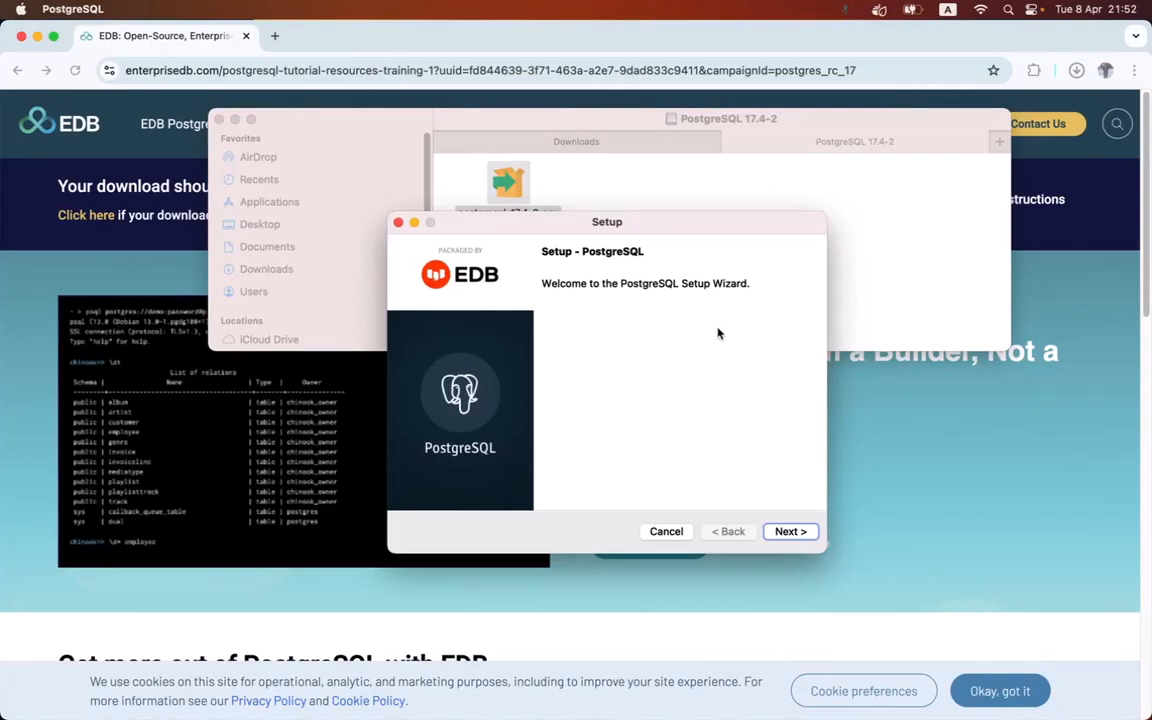
pyautogui.click(789, 531)
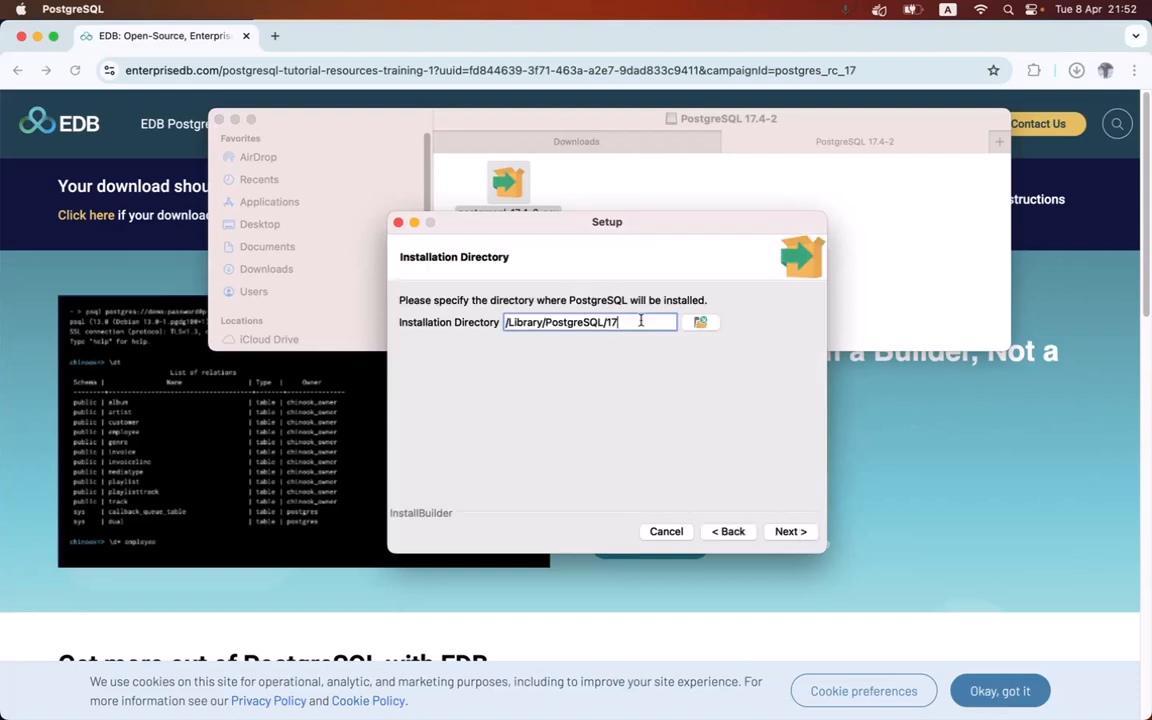
pyautogui.click(702, 324)
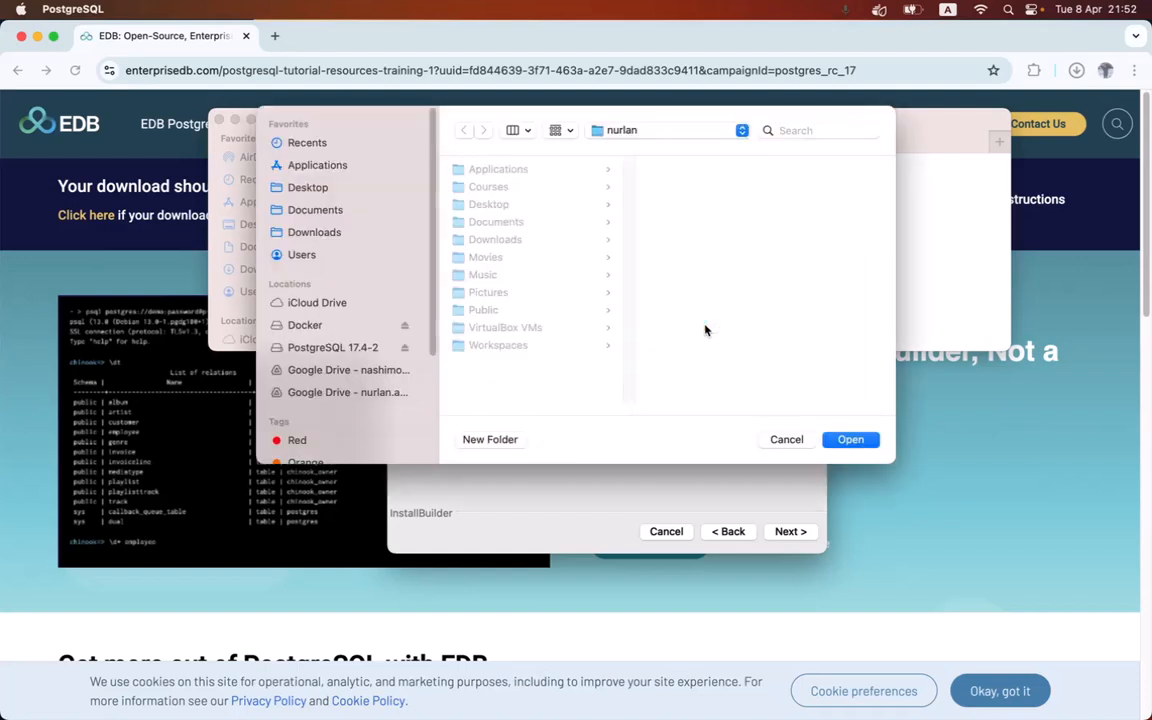
pyautogui.click(794, 441)
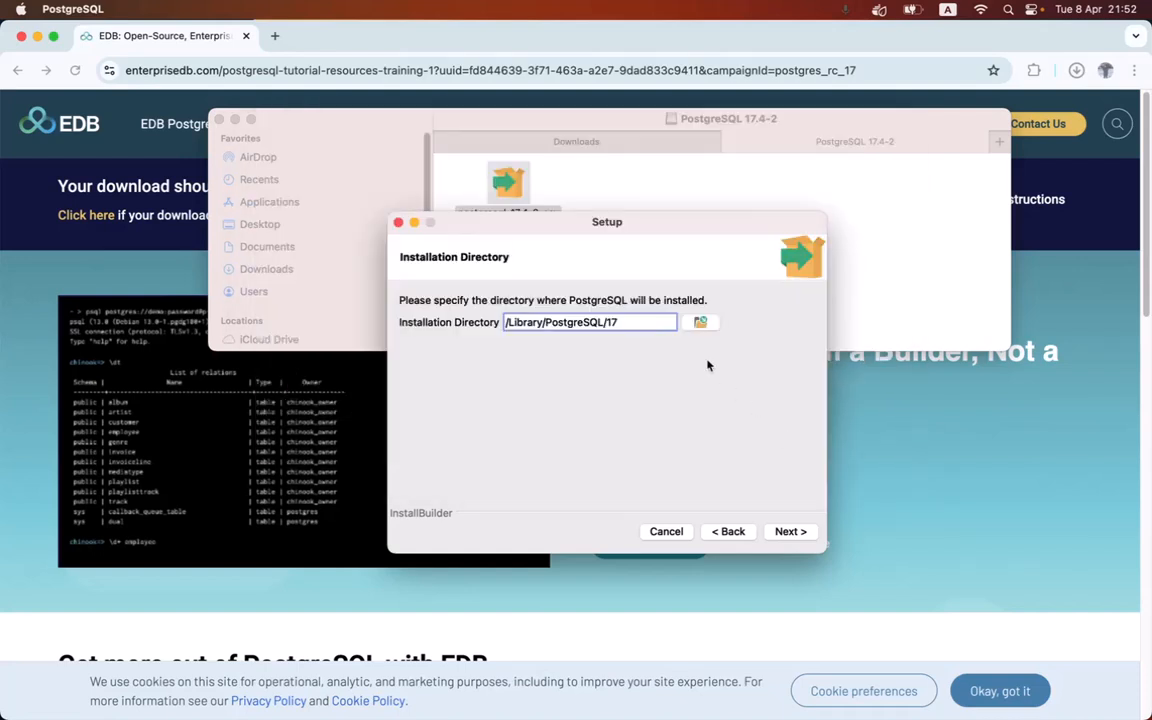
pyautogui.click(787, 533)
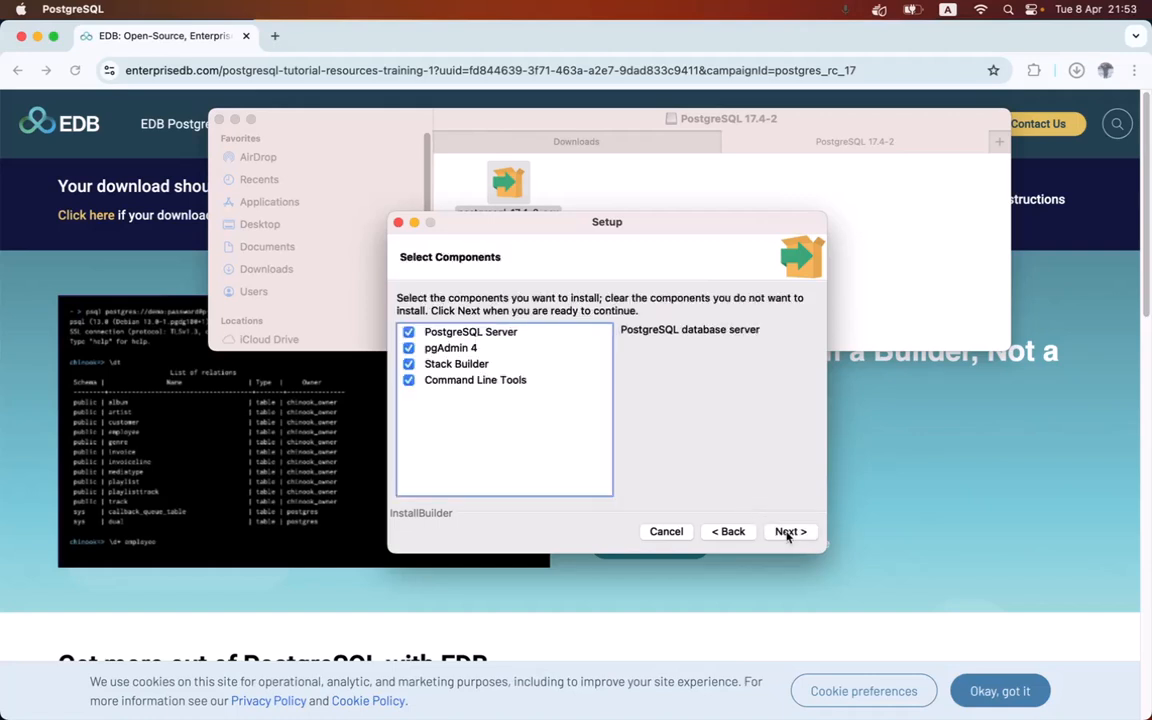
# Exclude Stack Builder from the components to install and accept /Library/PostgreSQL/17/data as the data directory
pyautogui.click(409, 364)
pyautogui.click(786, 533)
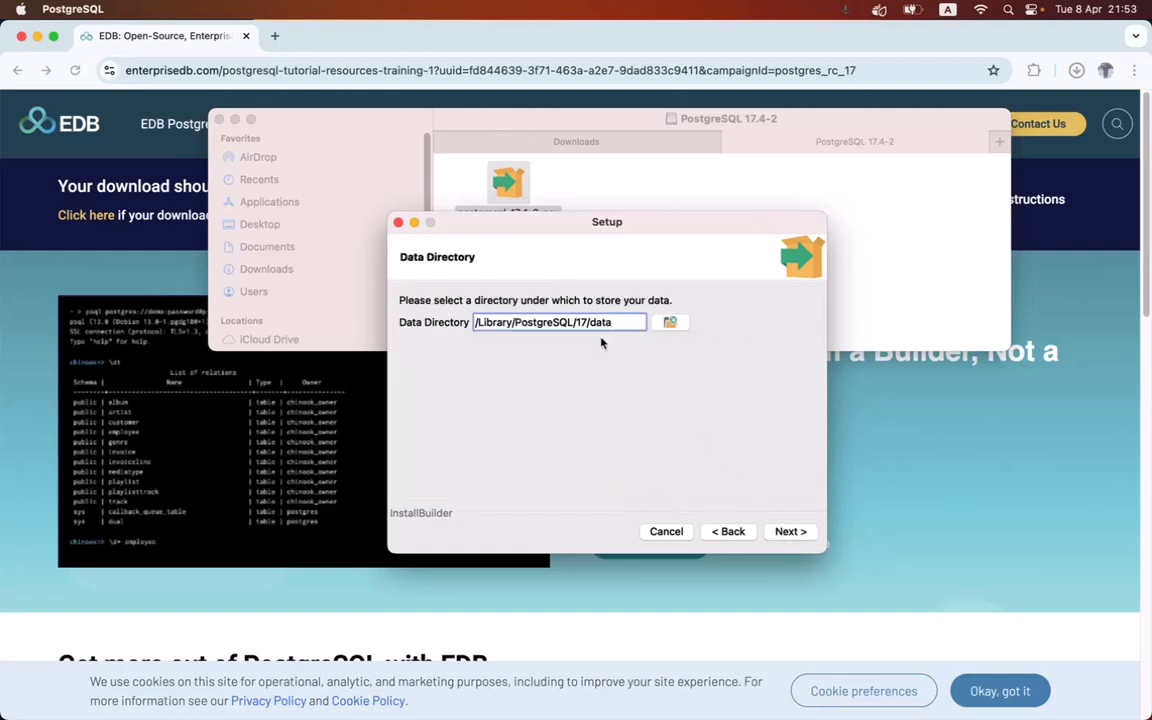
pyautogui.click(791, 533)
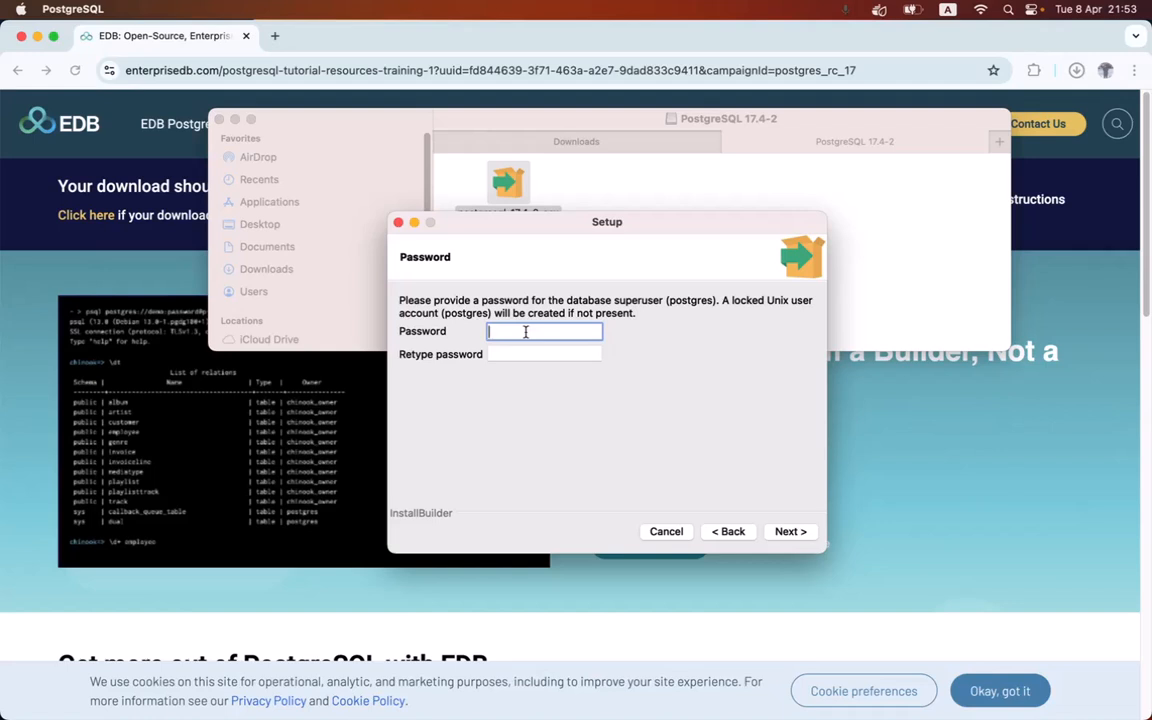
# Enter and retype the password for the database superuser postgres, then continue
pyautogui.write('•')
pyautogui.click(509, 352)
pyautogui.write('•••')
pyautogui.click(790, 532)
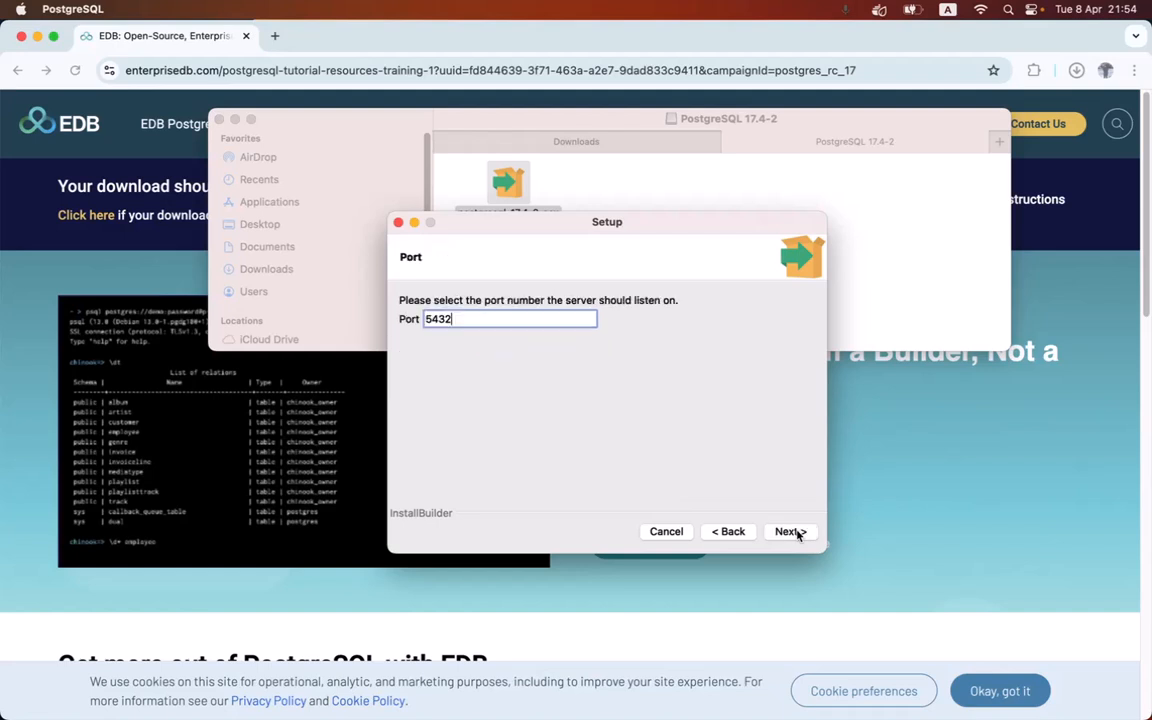
# Keep server port 5432 and the default locale for the new database cluster
pyautogui.doubleClick(452, 319)
pyautogui.click(795, 532)
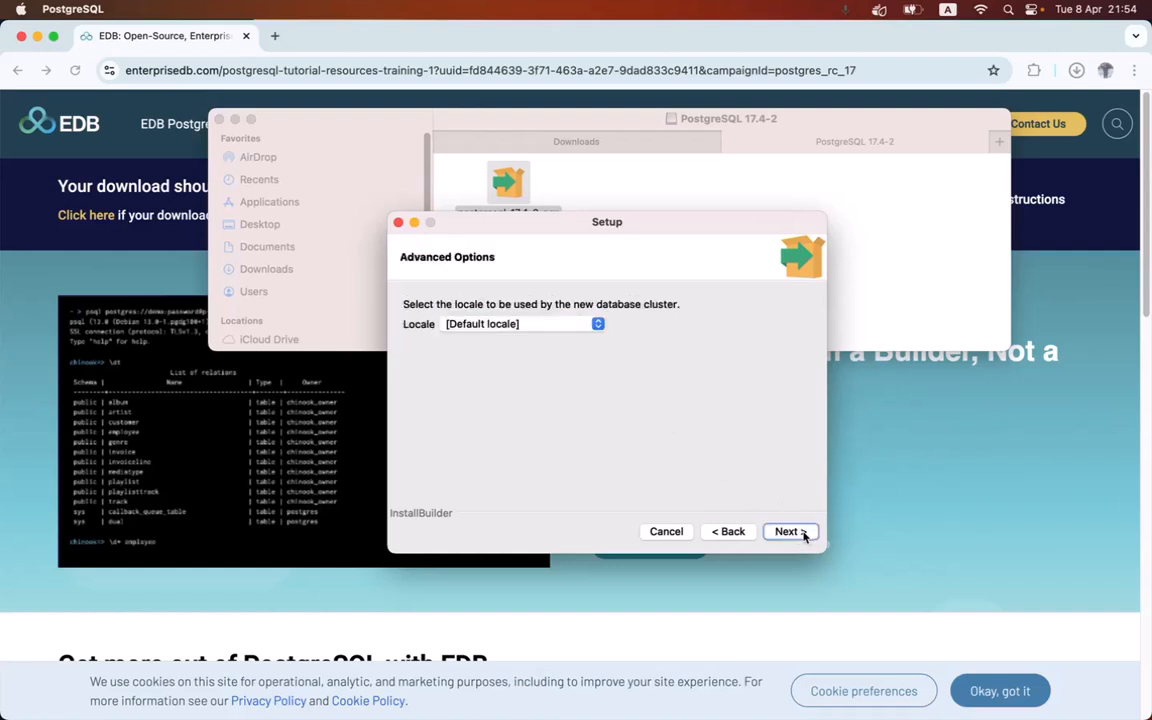
pyautogui.click(805, 537)
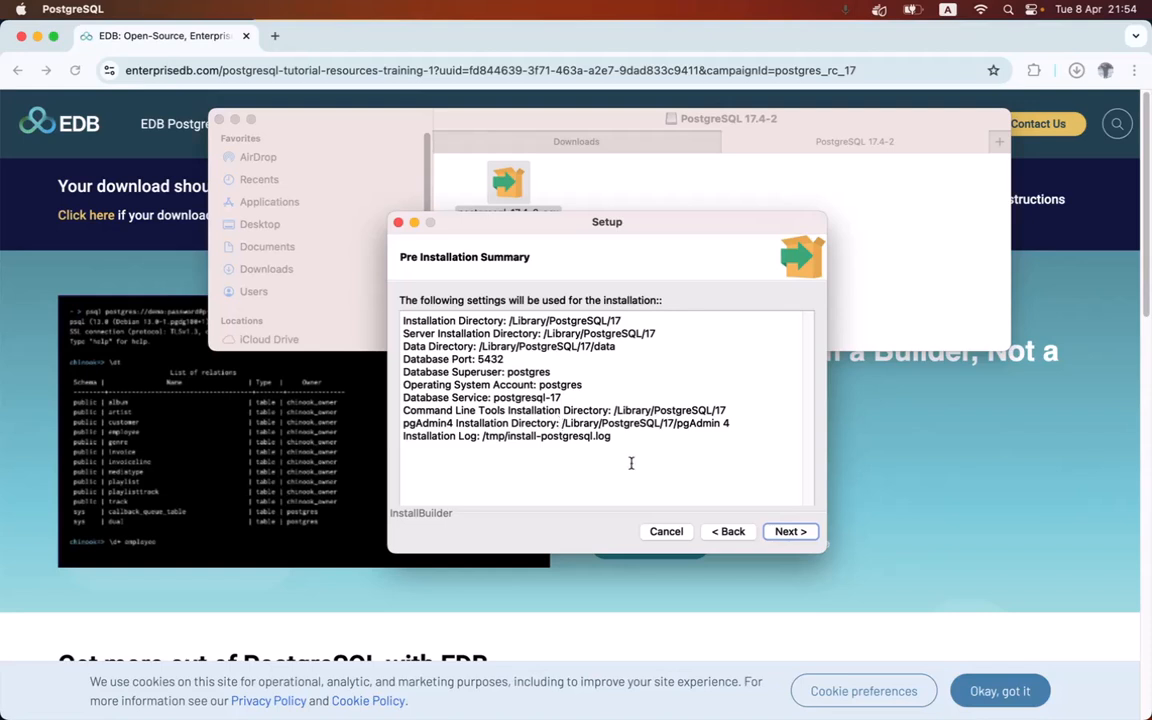
# Accept the pre-installation summary, run the PostgreSQL installation and finish the setup wizard
pyautogui.click(790, 532)
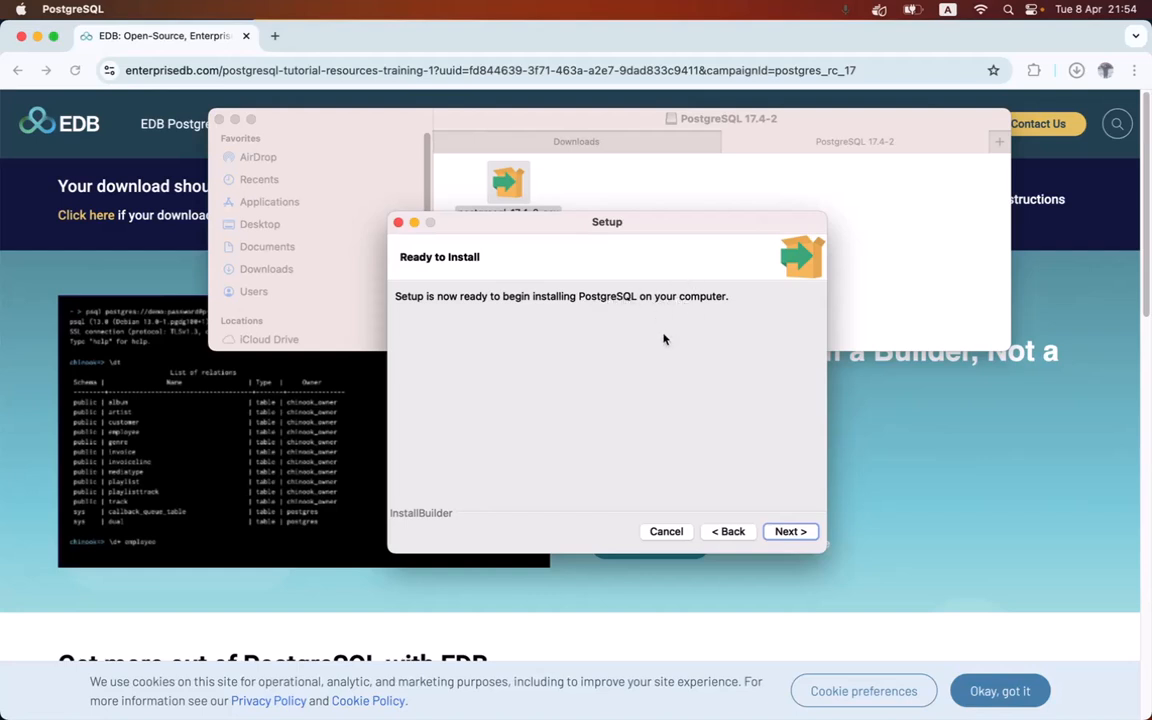
pyautogui.click(794, 537)
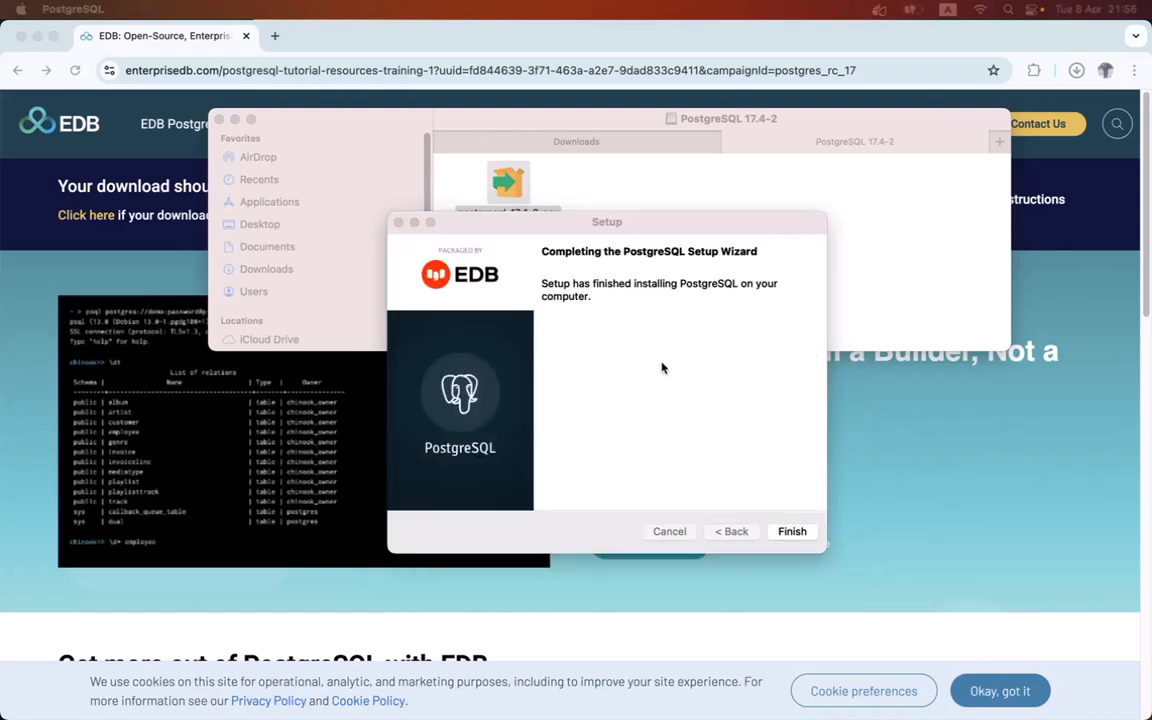
pyautogui.click(792, 532)
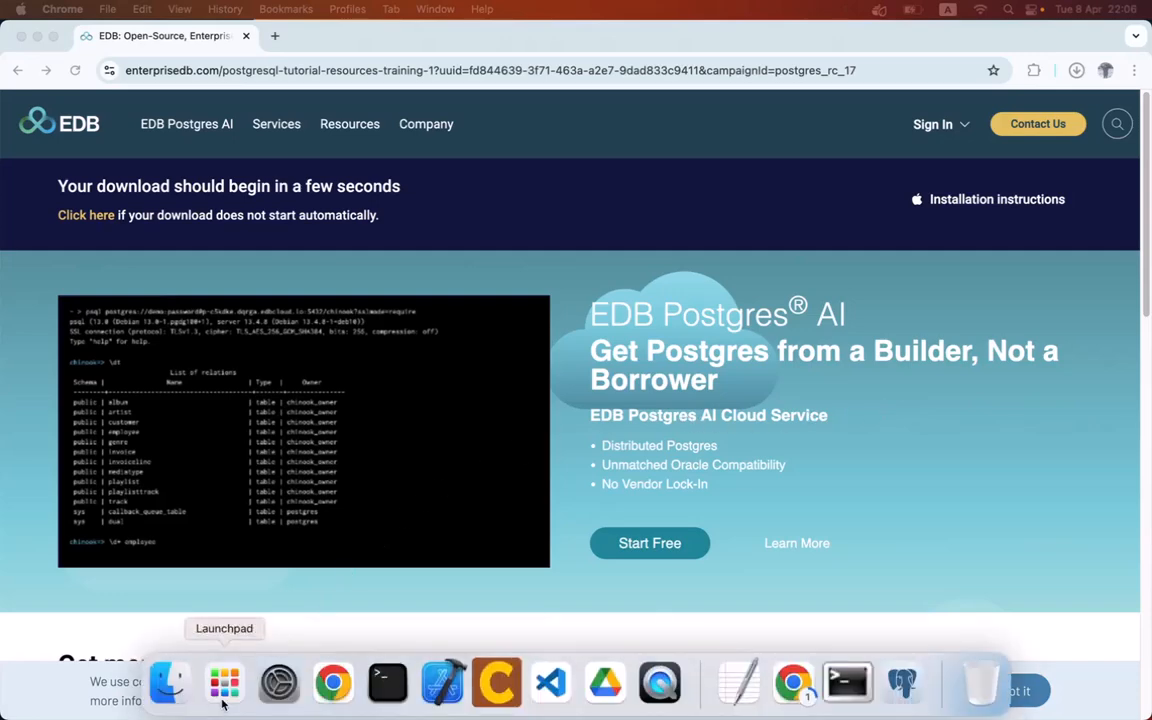
# Launch pgAdmin 4 from the installed applications
pyautogui.click(224, 684)
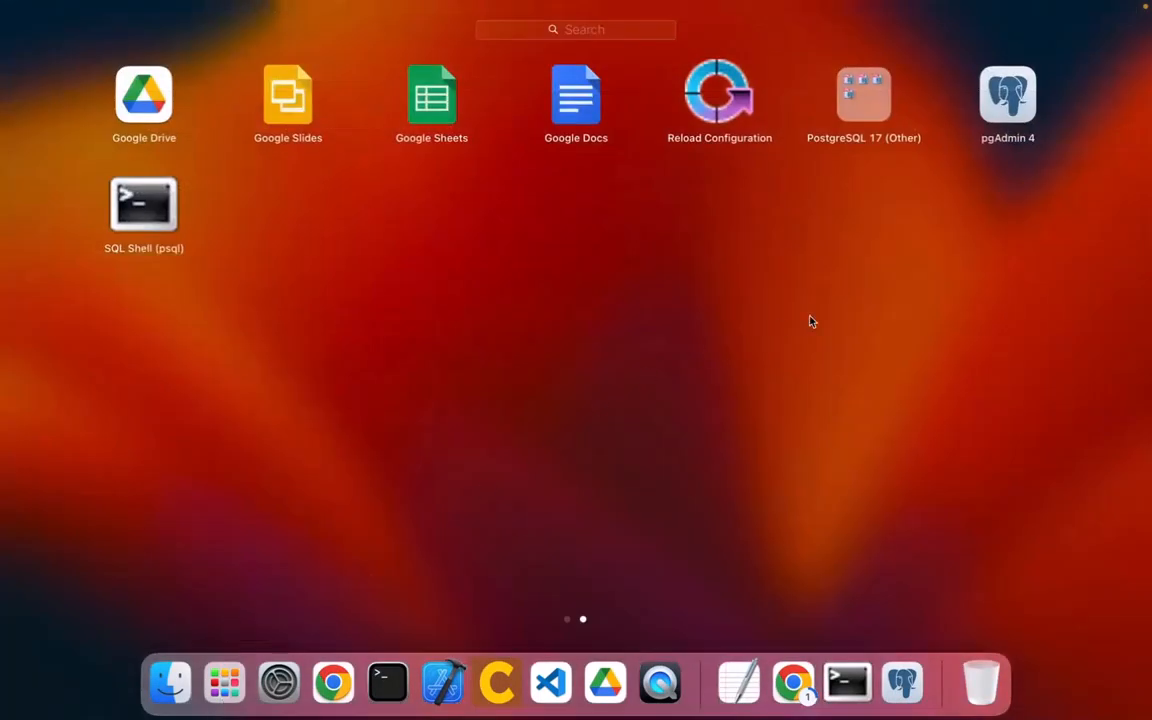
pyautogui.click(1012, 104)
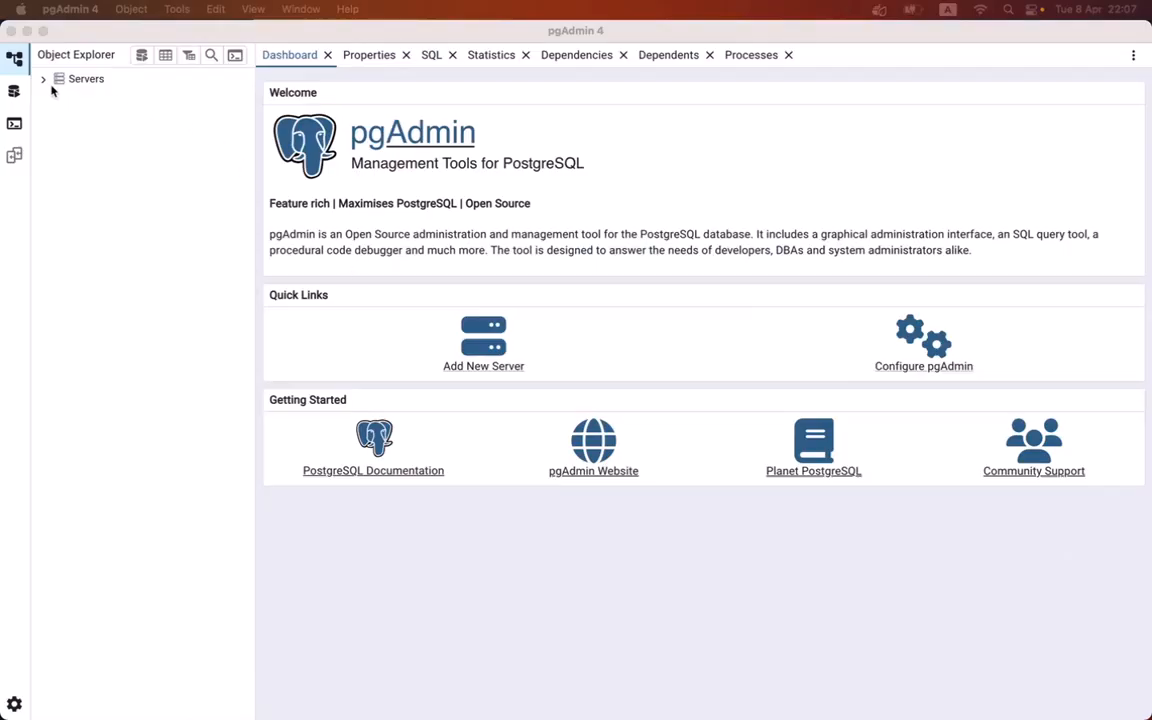
# Expand the server list and connect to the PostgreSQL 17 server with the postgres user's password
pyautogui.click(44, 85)
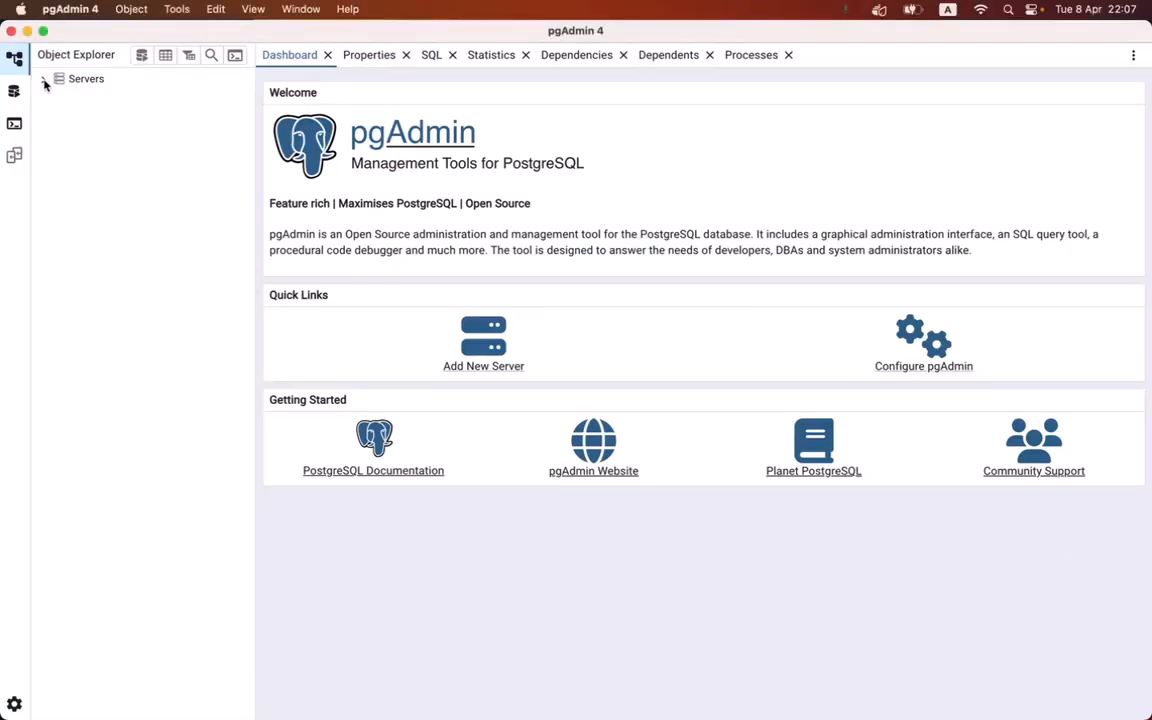
pyautogui.click(44, 82)
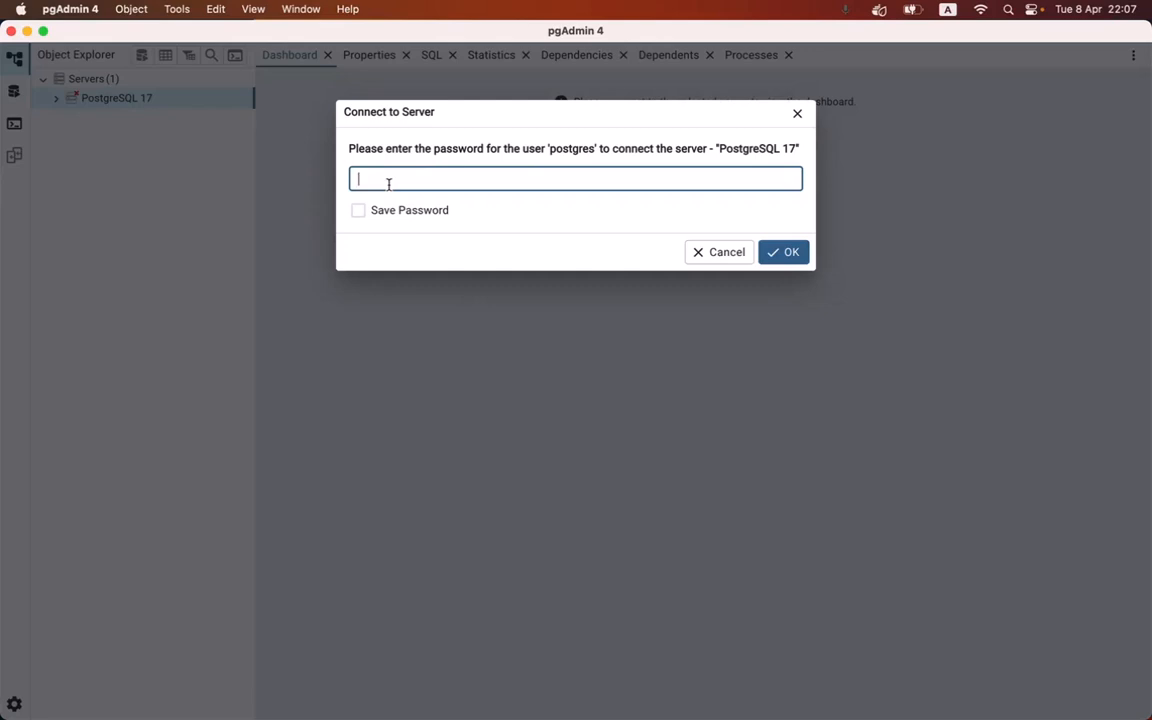
pyautogui.write('****')
pyautogui.click(798, 257)
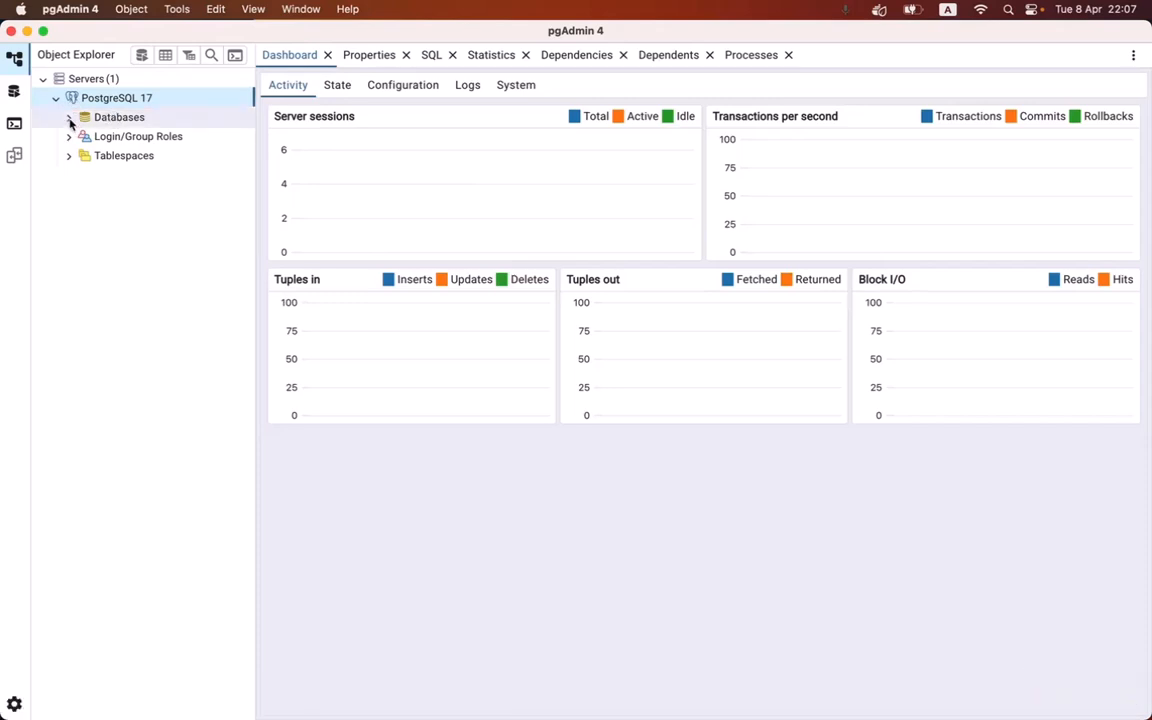
# Expand the postgres database in the object tree down to the contents of its public schema
pyautogui.click(69, 118)
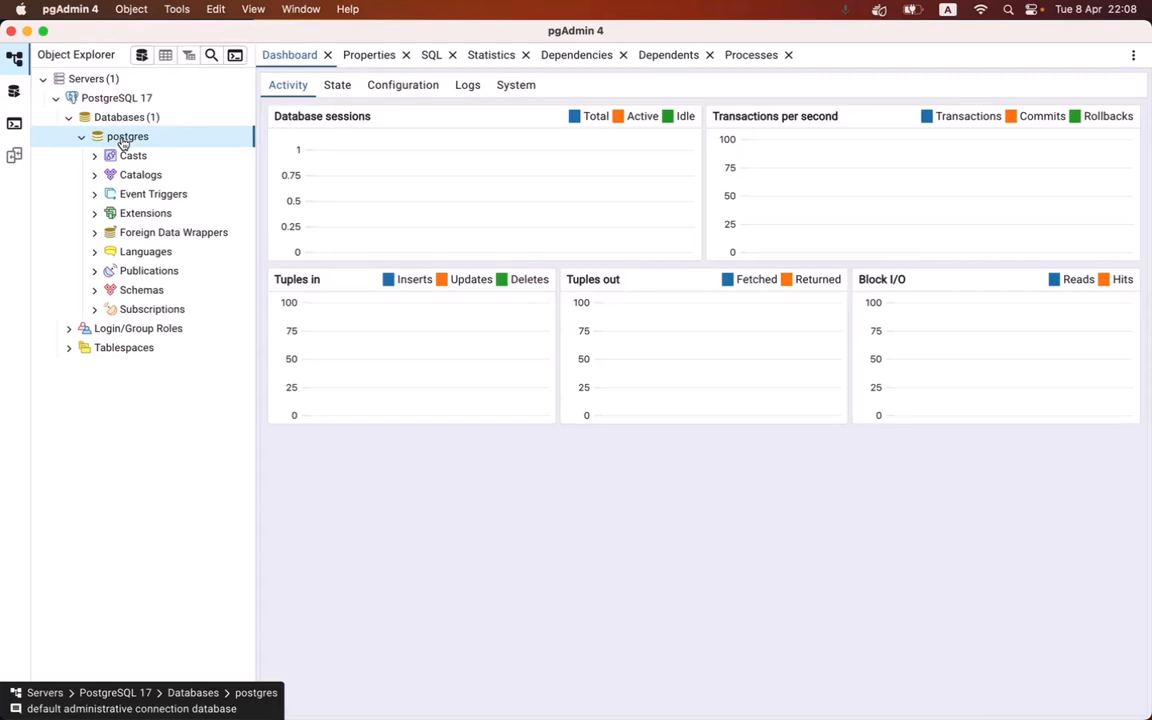
pyautogui.click(95, 290)
pyautogui.click(107, 309)
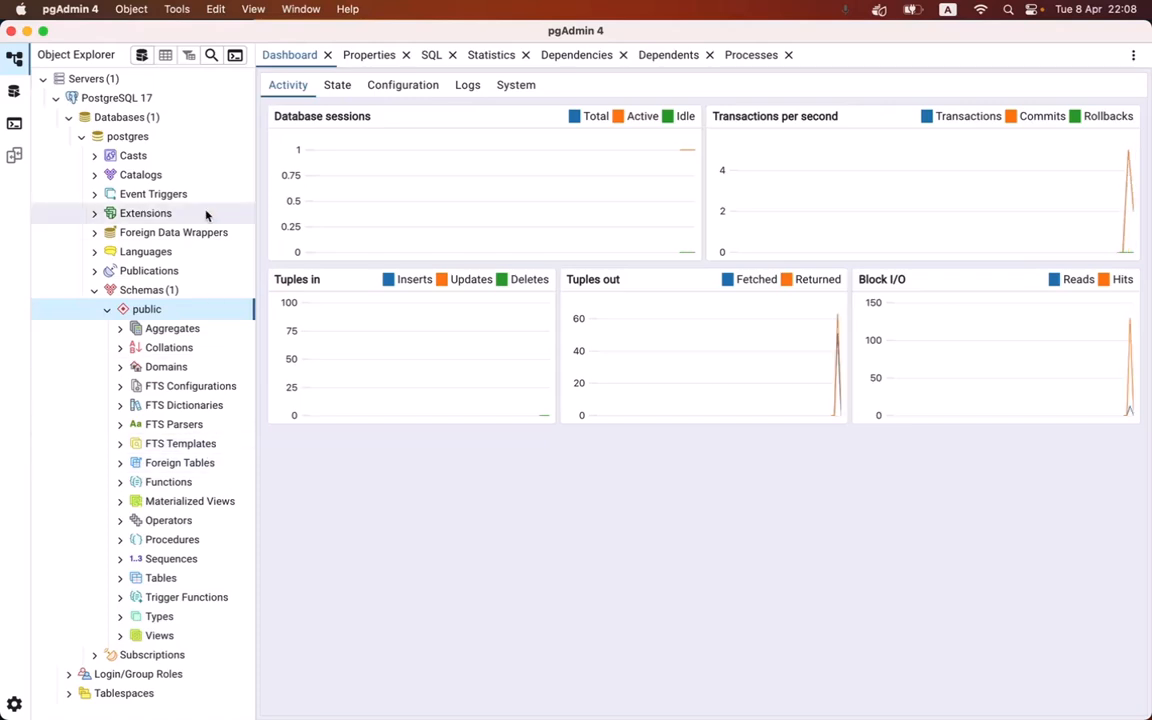
# Create a database named my_first_database on the PostgreSQL 17 server, keeping postgres as its owner
pyautogui.rightClick(139, 99)
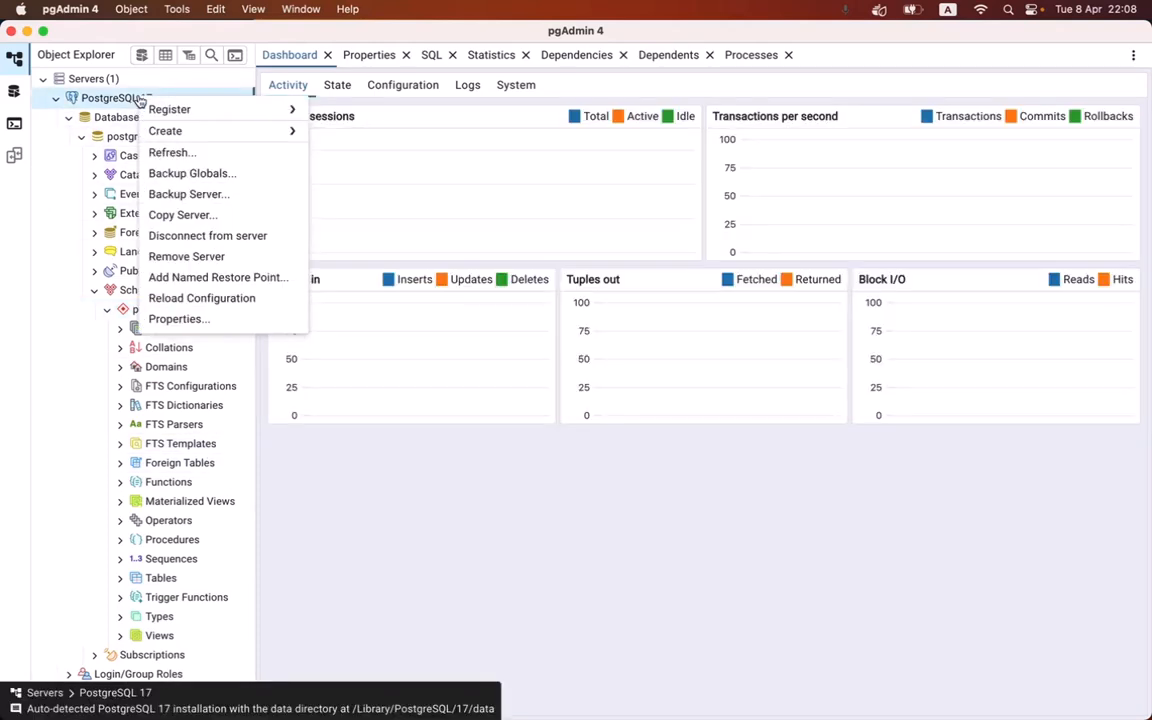
pyautogui.click(69, 97)
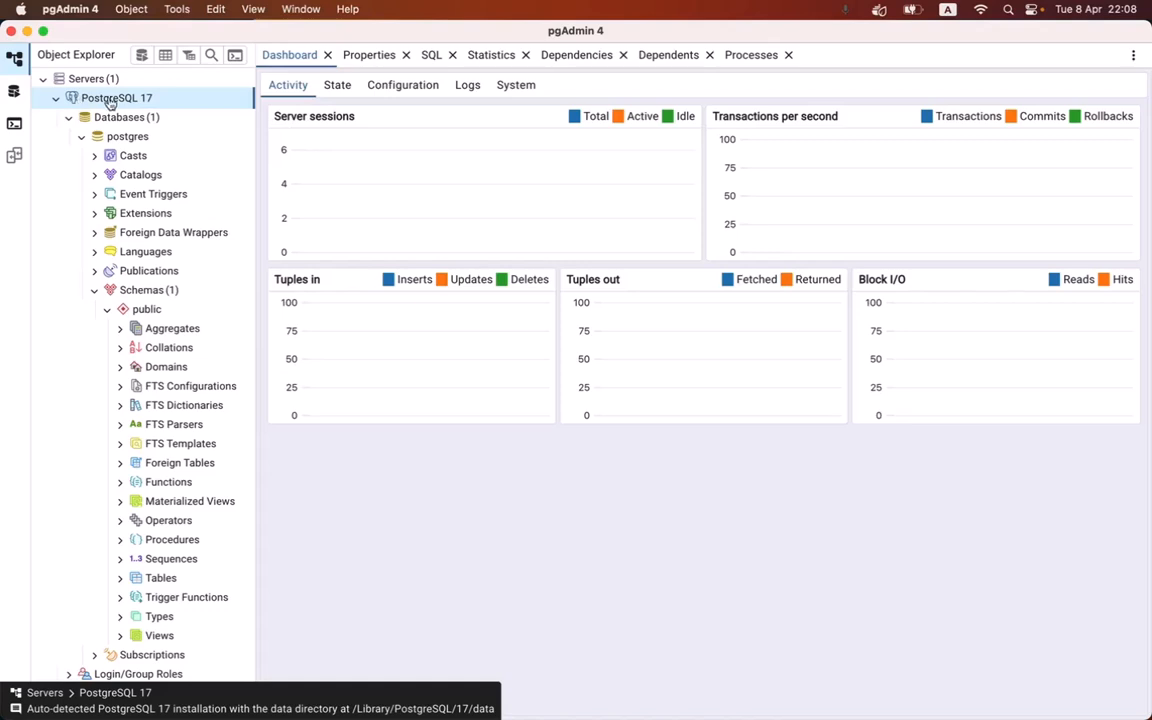
pyautogui.rightClick(124, 104)
pyautogui.moveTo(134, 111)
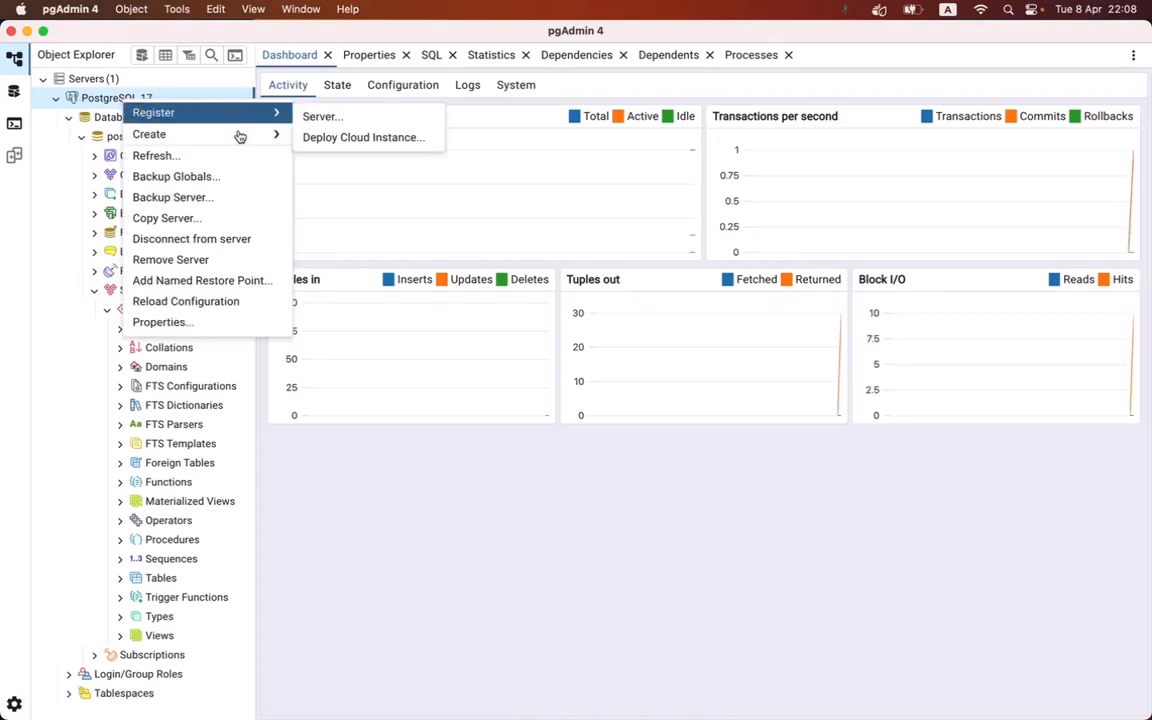
pyautogui.moveTo(215, 132)
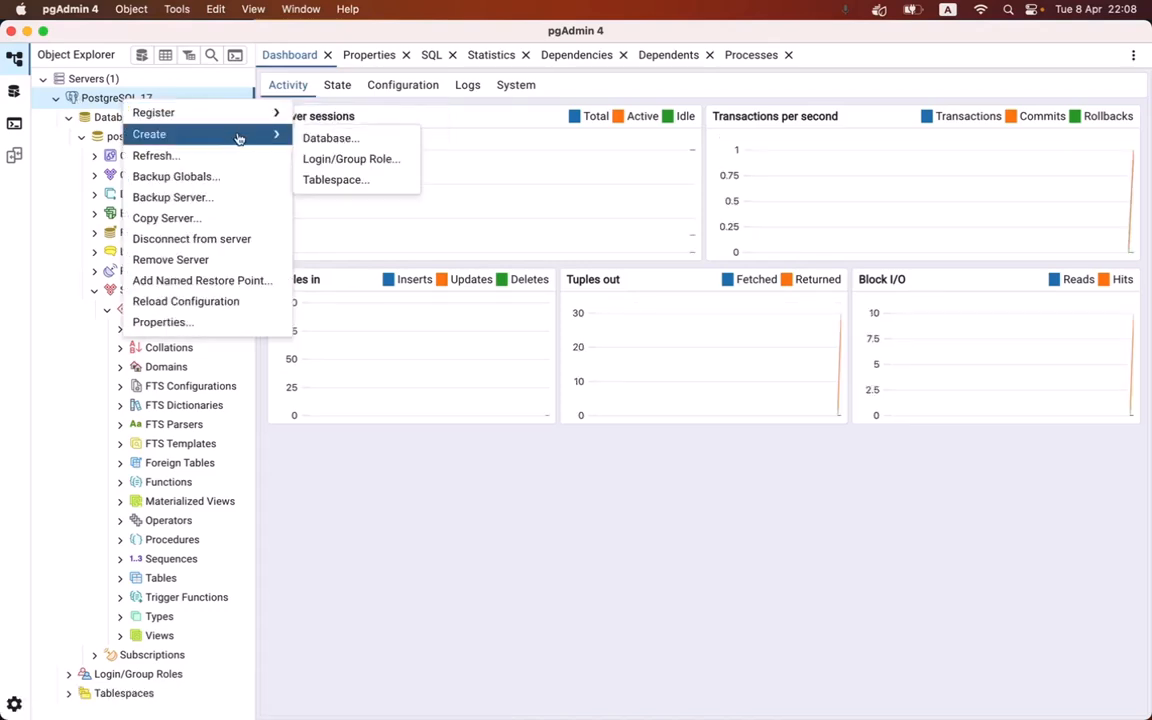
pyautogui.click(328, 140)
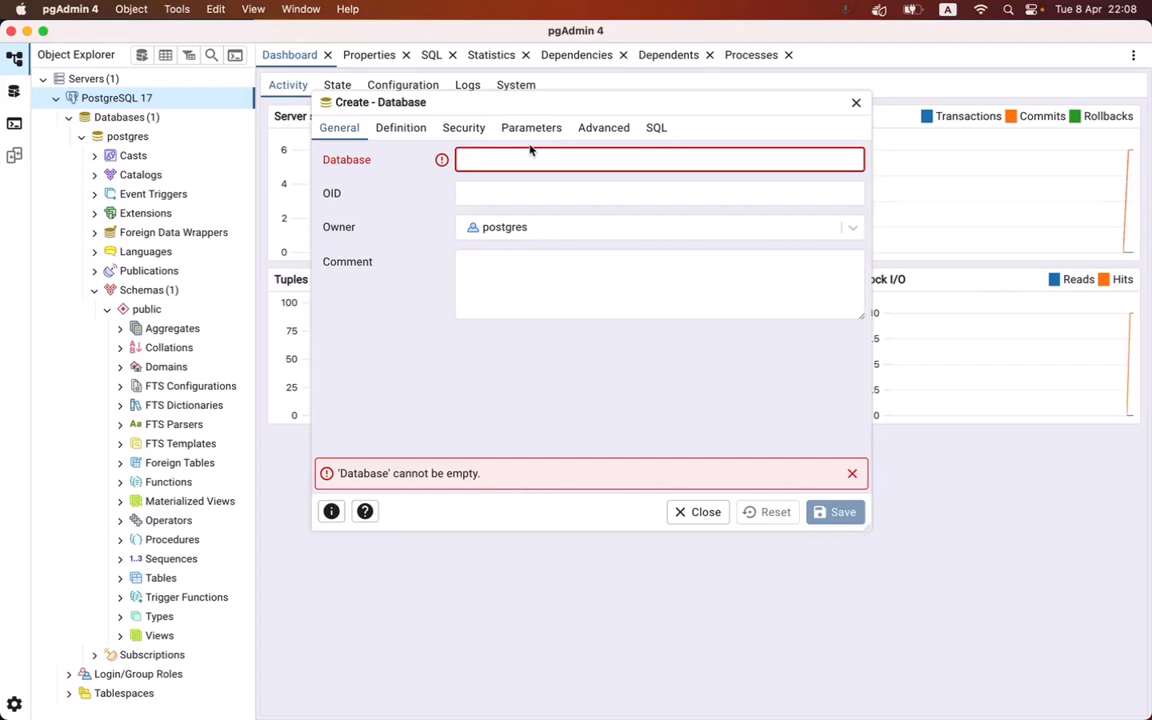
pyautogui.write('my')
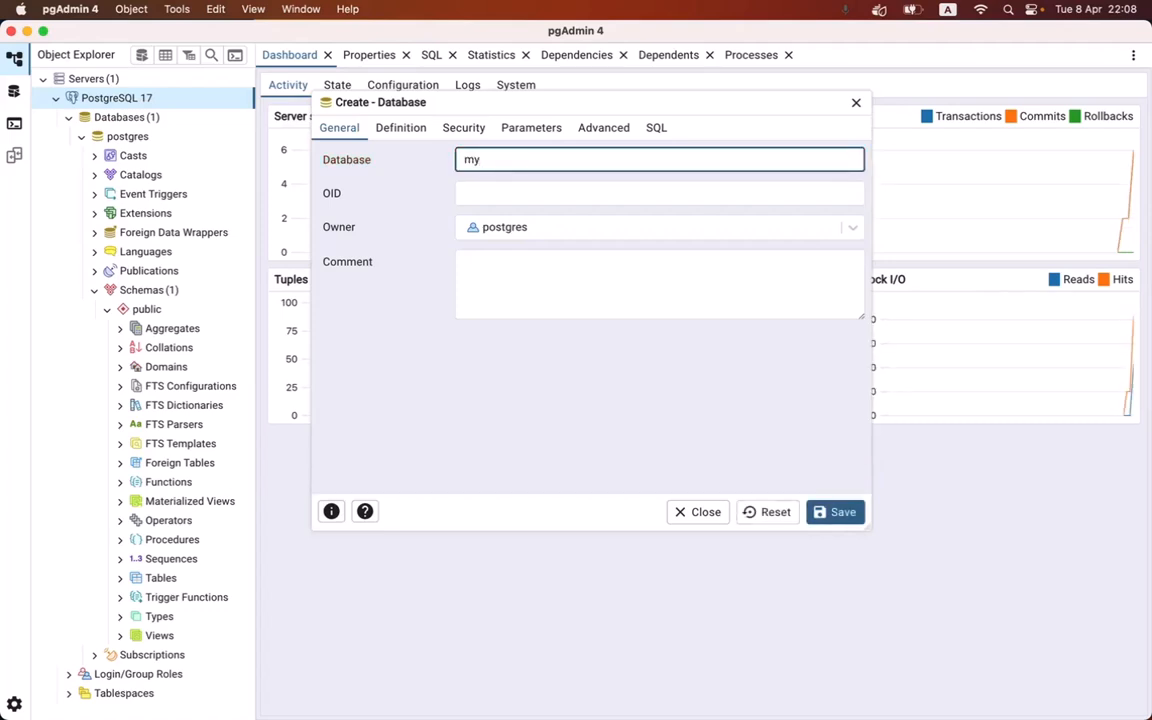
pyautogui.write('_first_database')
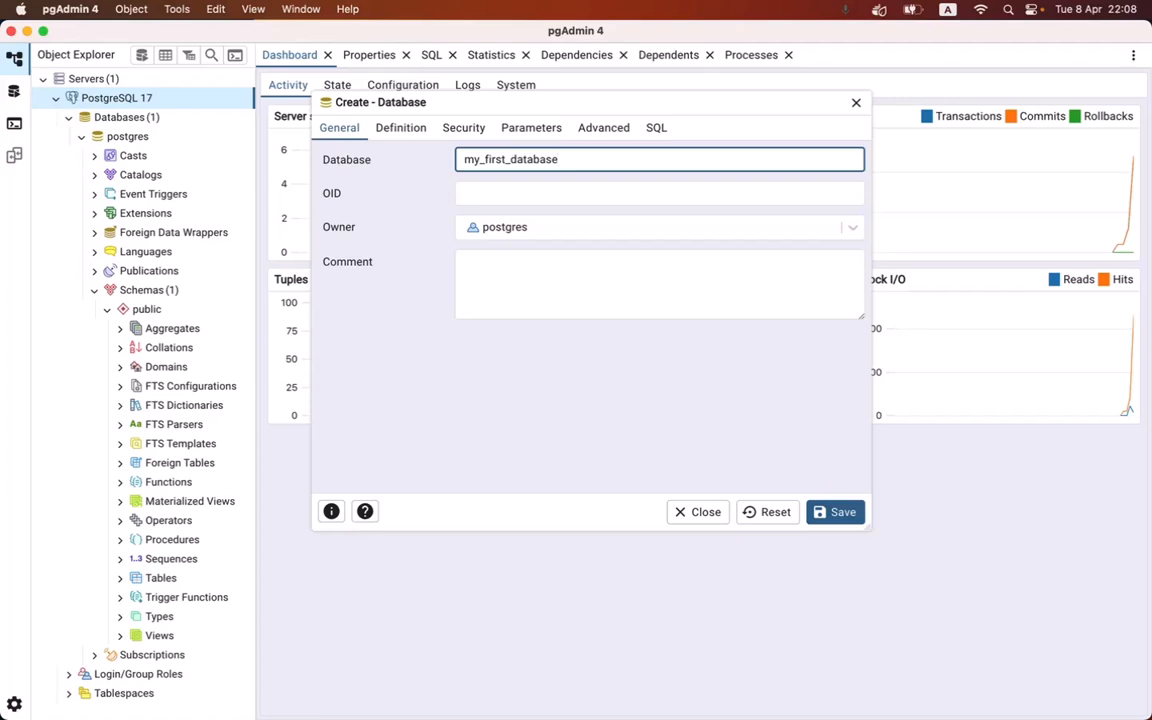
pyautogui.click(843, 513)
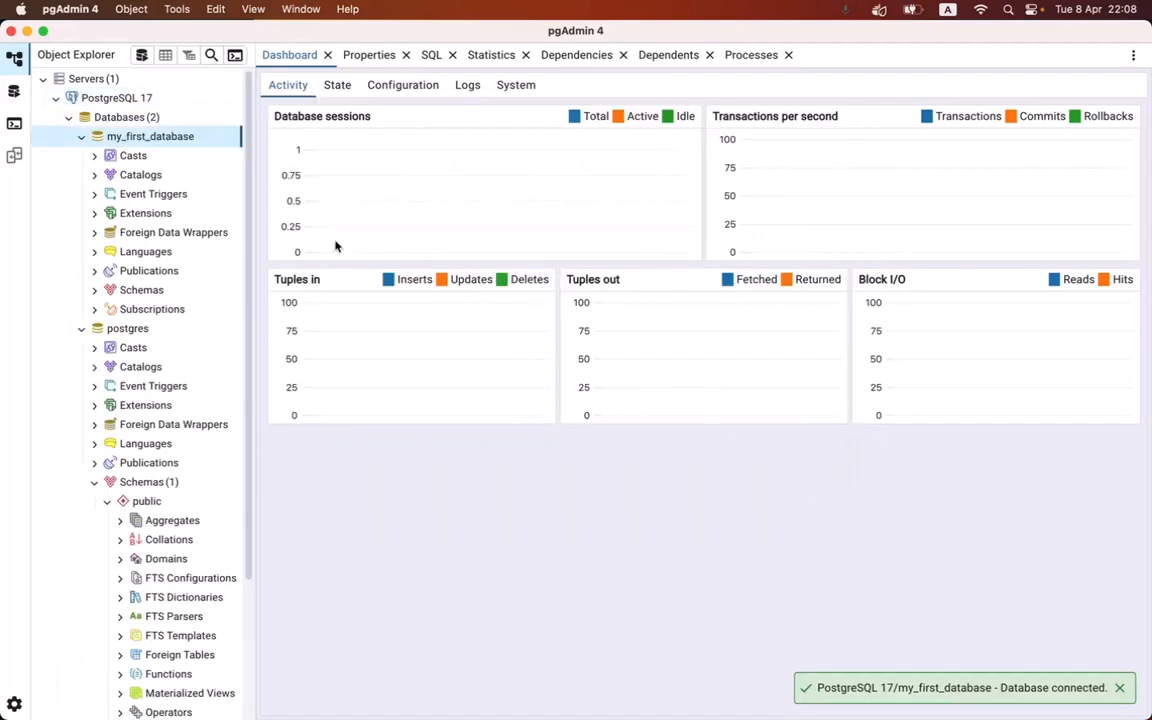
# Collapse both databases in the object tree and expand my_first_database down to the Tables node of its public schema
pyautogui.click(82, 137)
pyautogui.click(83, 156)
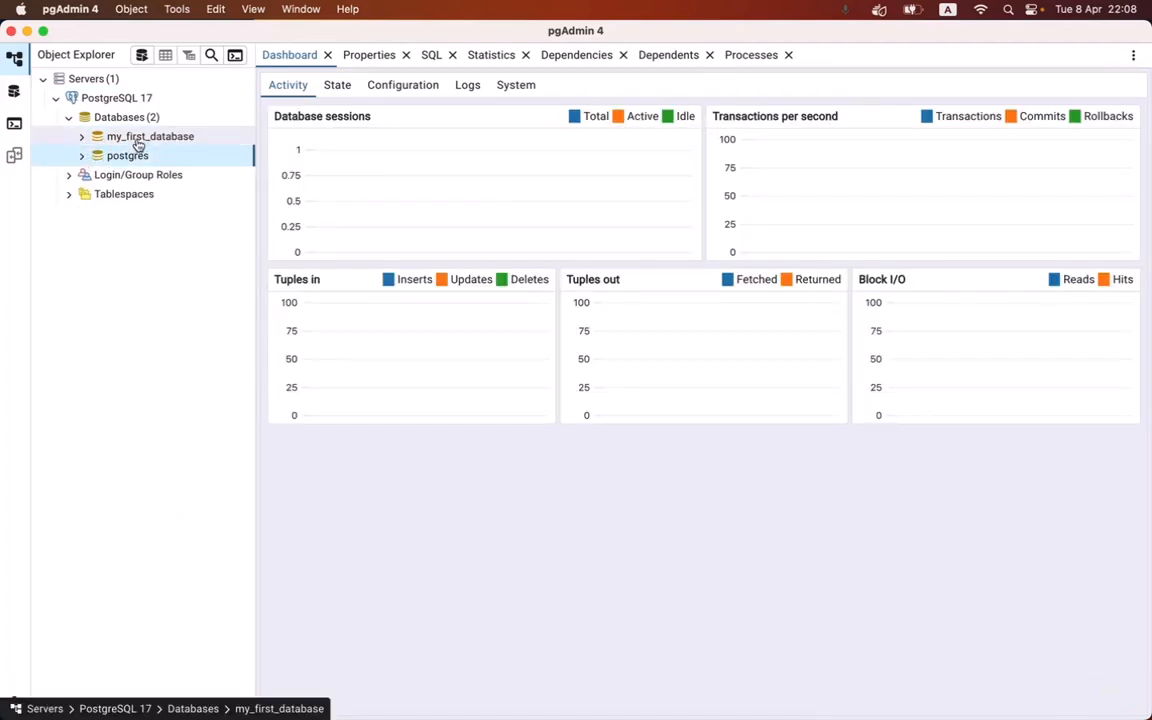
pyautogui.click(82, 139)
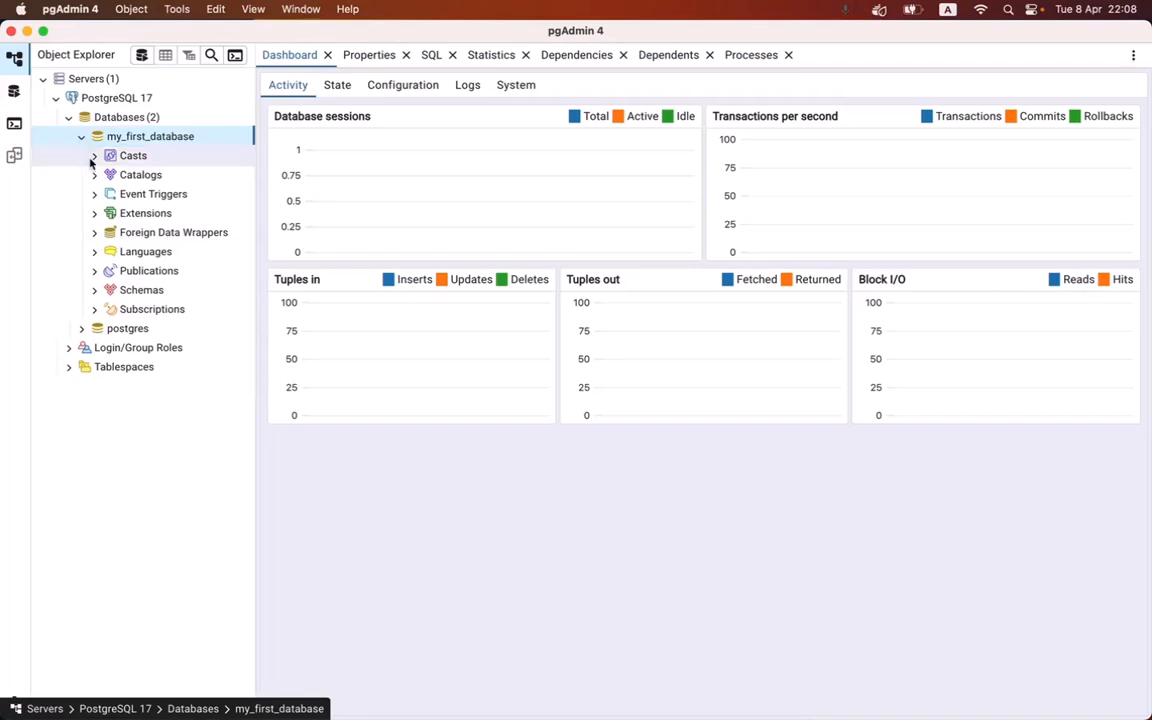
pyautogui.click(94, 291)
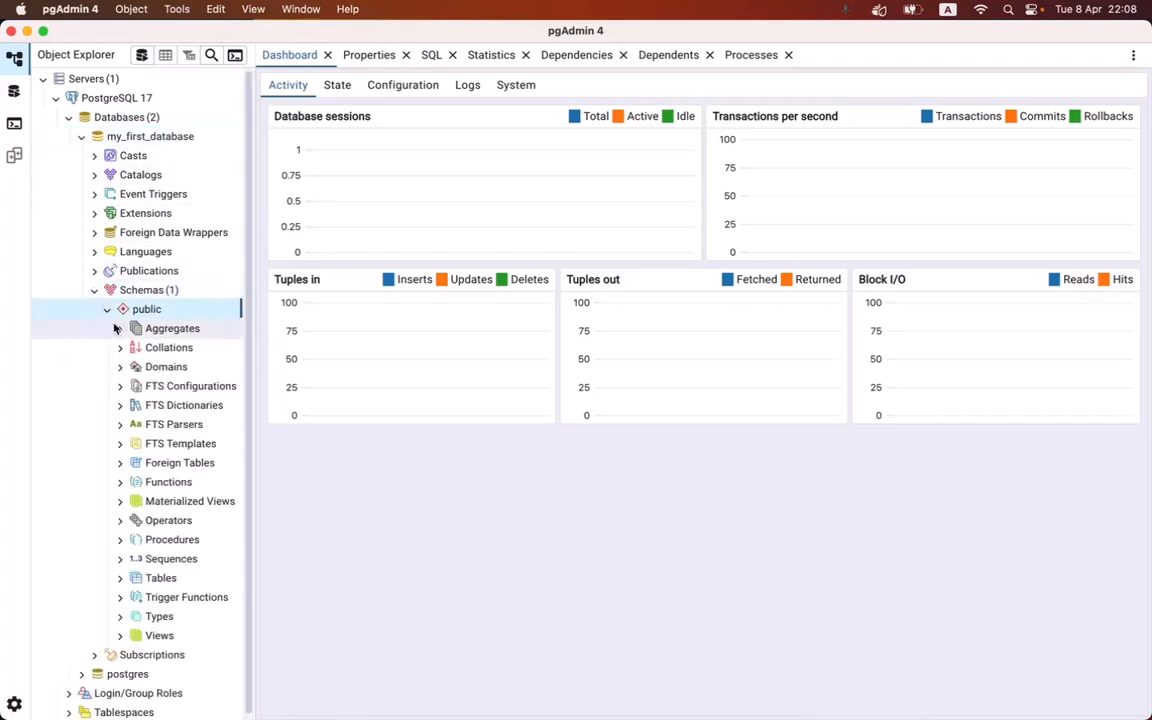
pyautogui.click(120, 580)
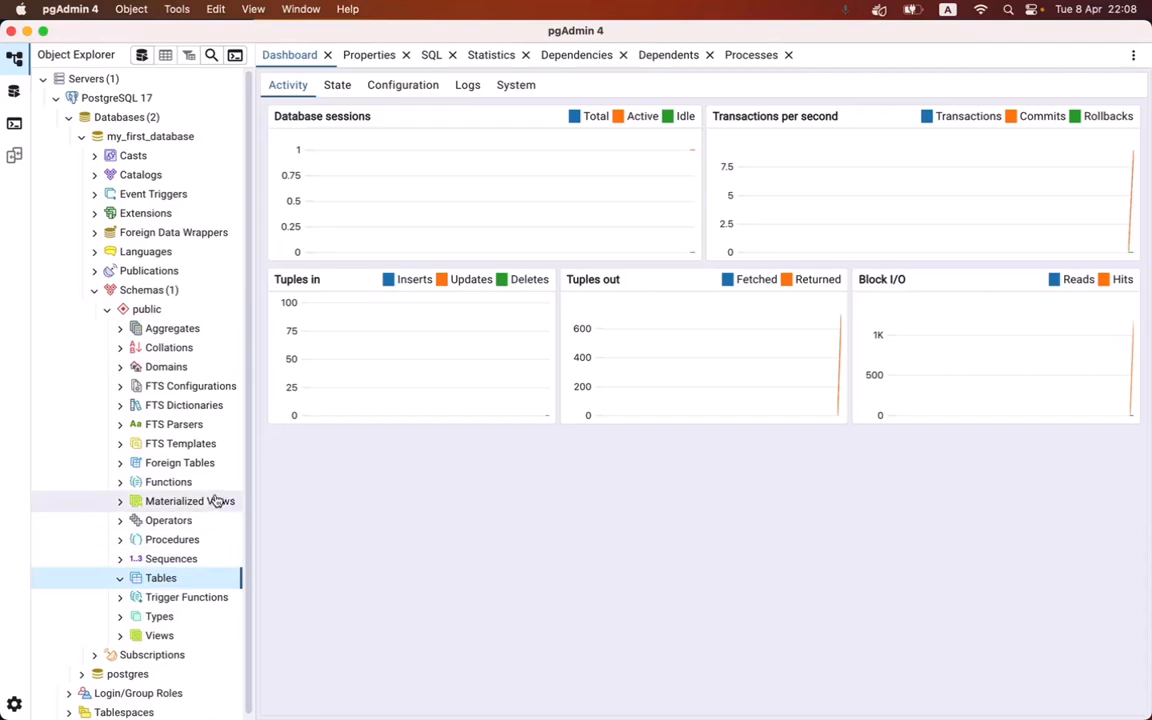
pyautogui.scroll(-1, 223, 547)
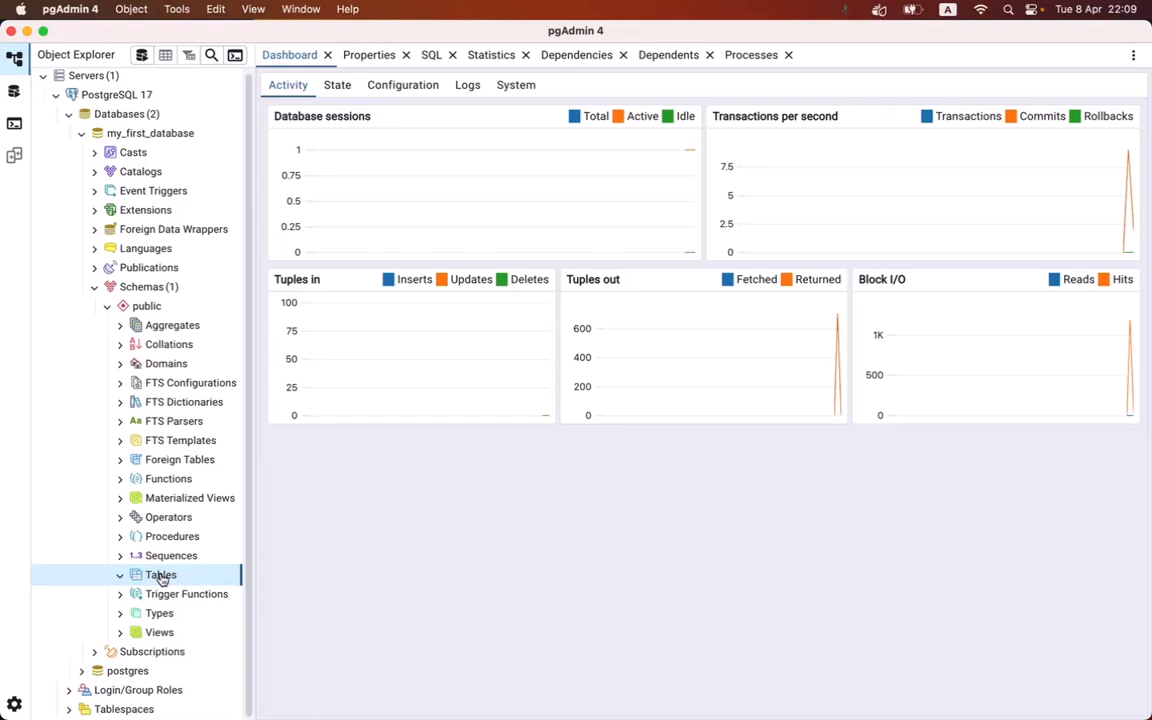
# Open the Query Tool on my_first_database and begin a create table statement for my_first_table
pyautogui.click(140, 57)
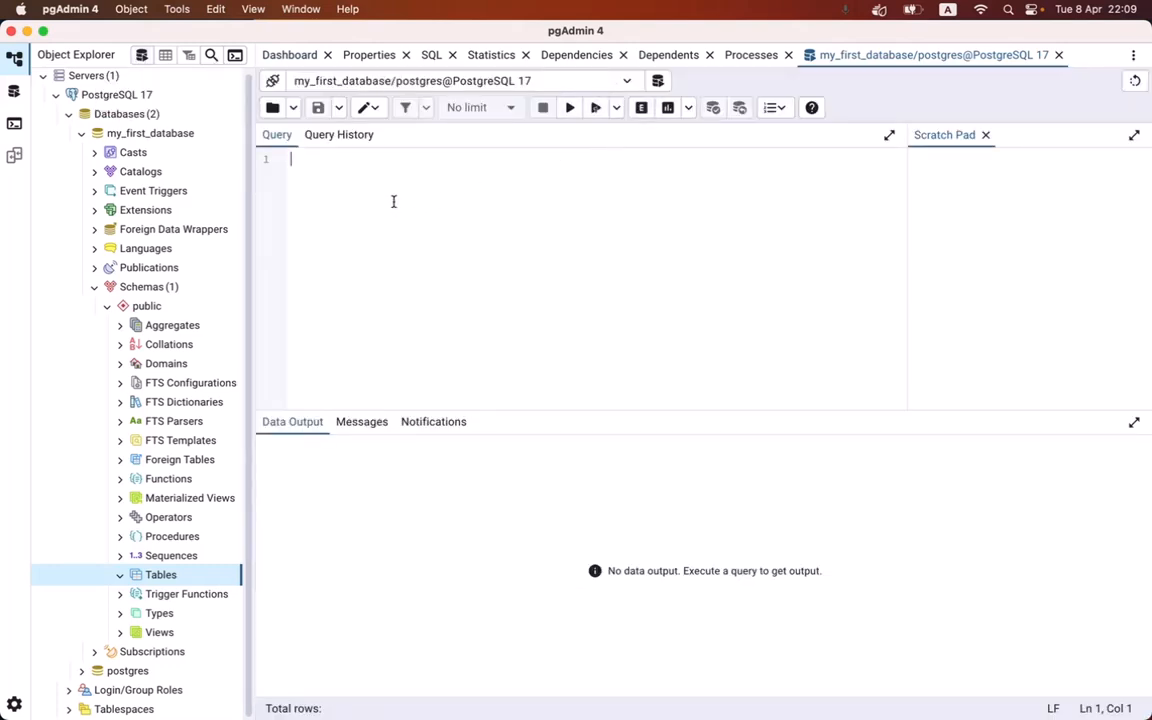
pyautogui.click(393, 201)
pyautogui.write('create ')
pyautogui.write('str')
pyautogui.press('BackSpace')
pyautogui.press('BackSpace')
pyautogui.press('BackSpace')
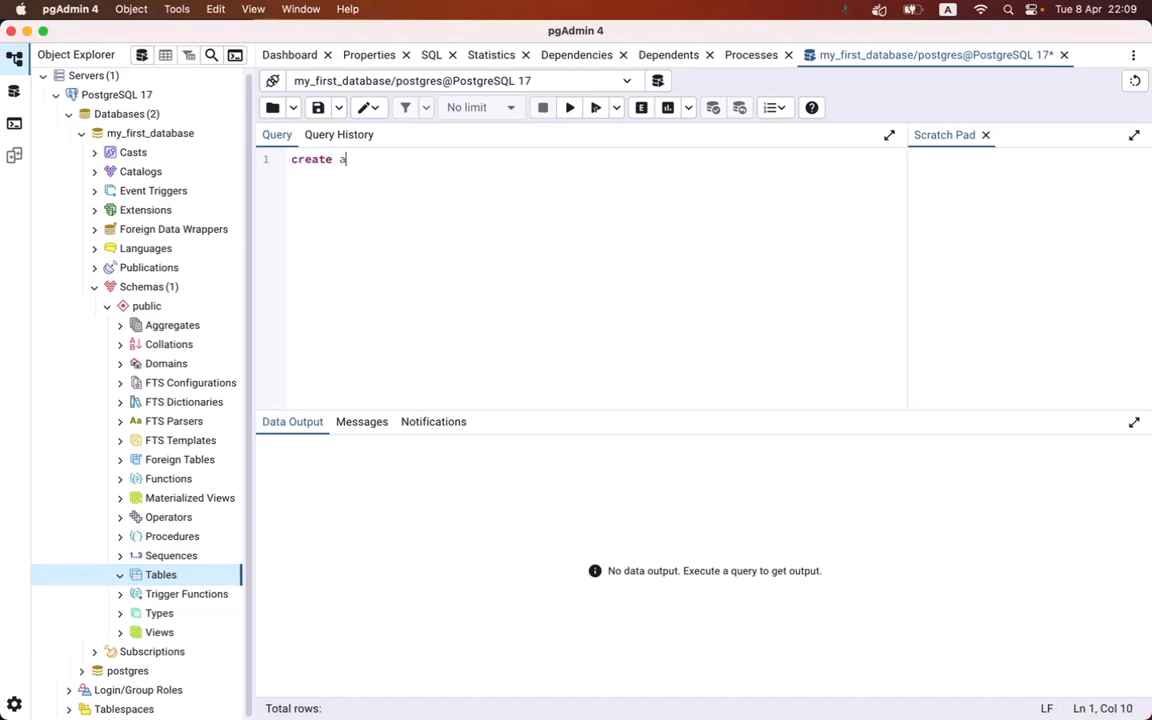
pyautogui.write('table my_first_table')
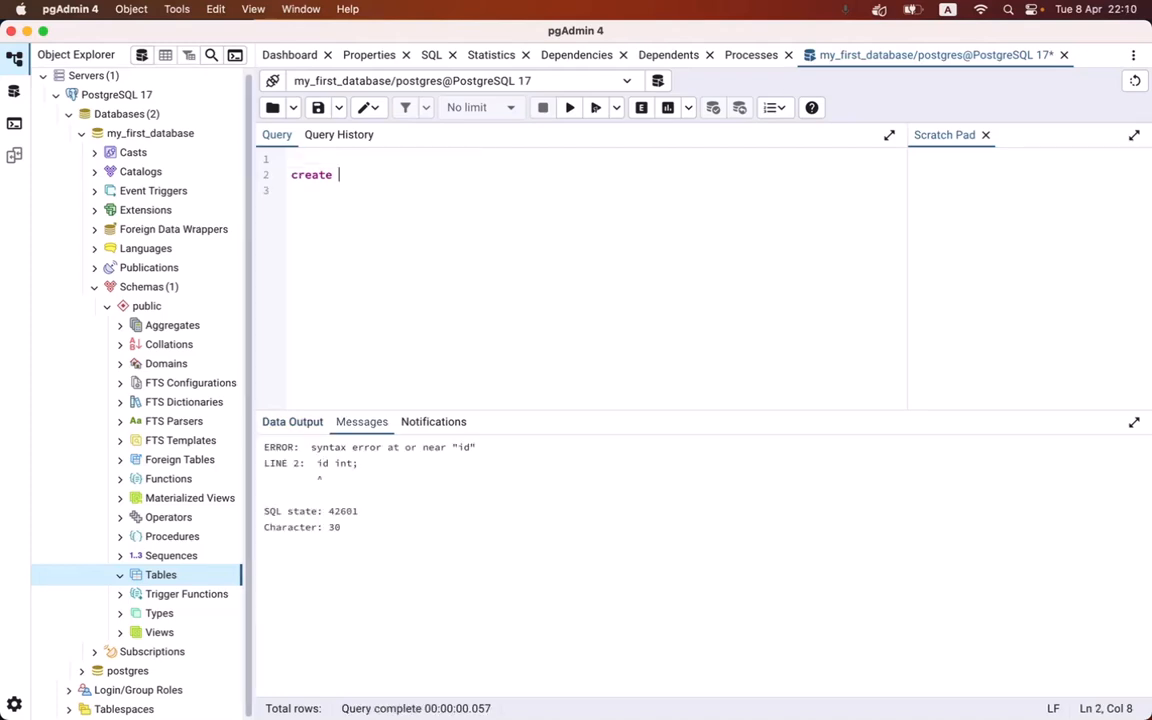
# Write the create table my_first_table statement with the columns id int and name varchar(20), ending it with a semicolon
pyautogui.write('table my_first')
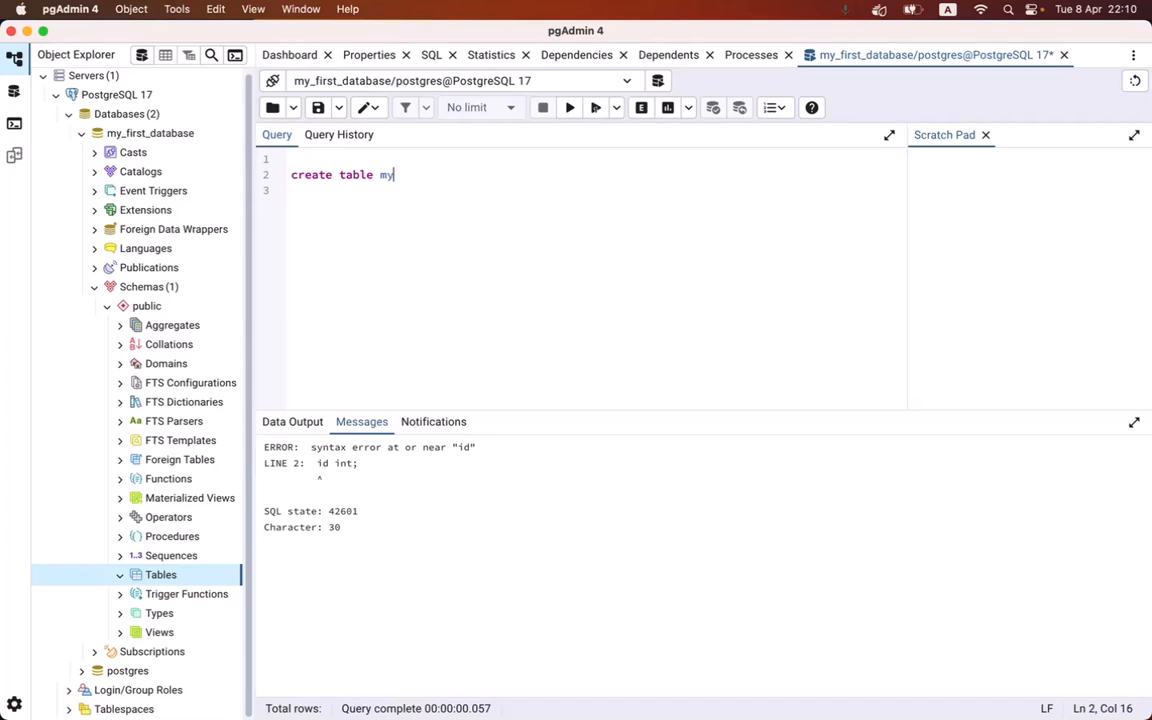
pyautogui.write('_table')
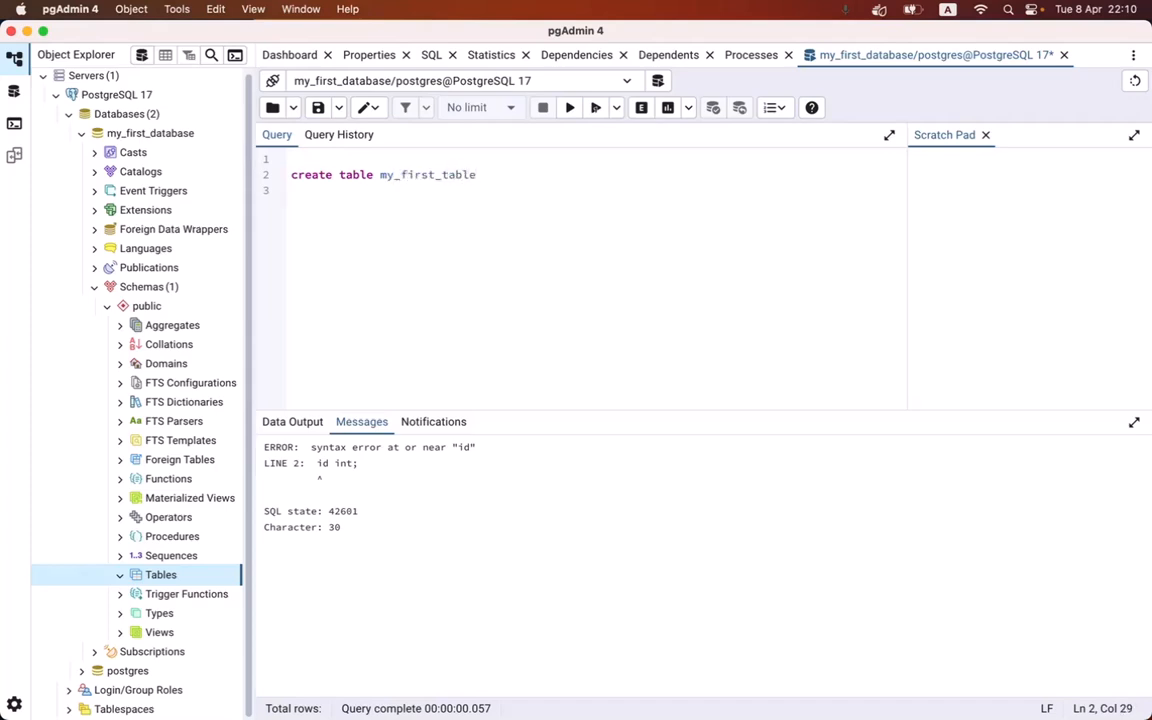
pyautogui.press('Return')
pyautogui.write('id int,')
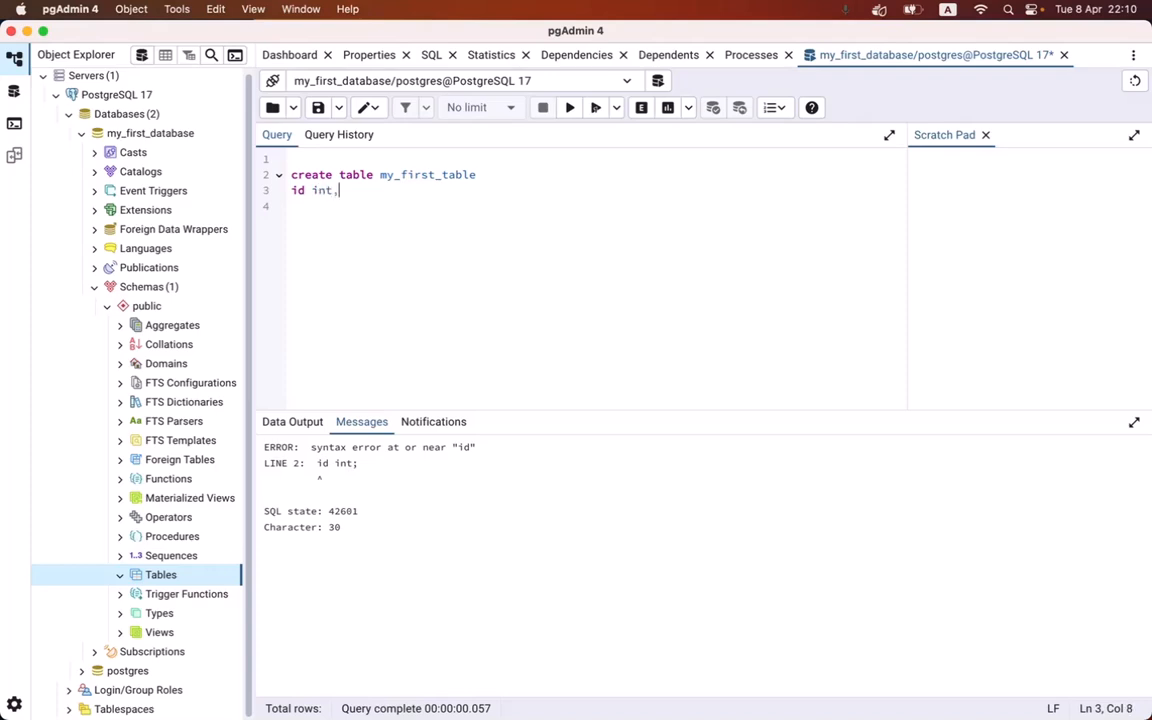
pyautogui.press('Return')
pyautogui.write('varchar')
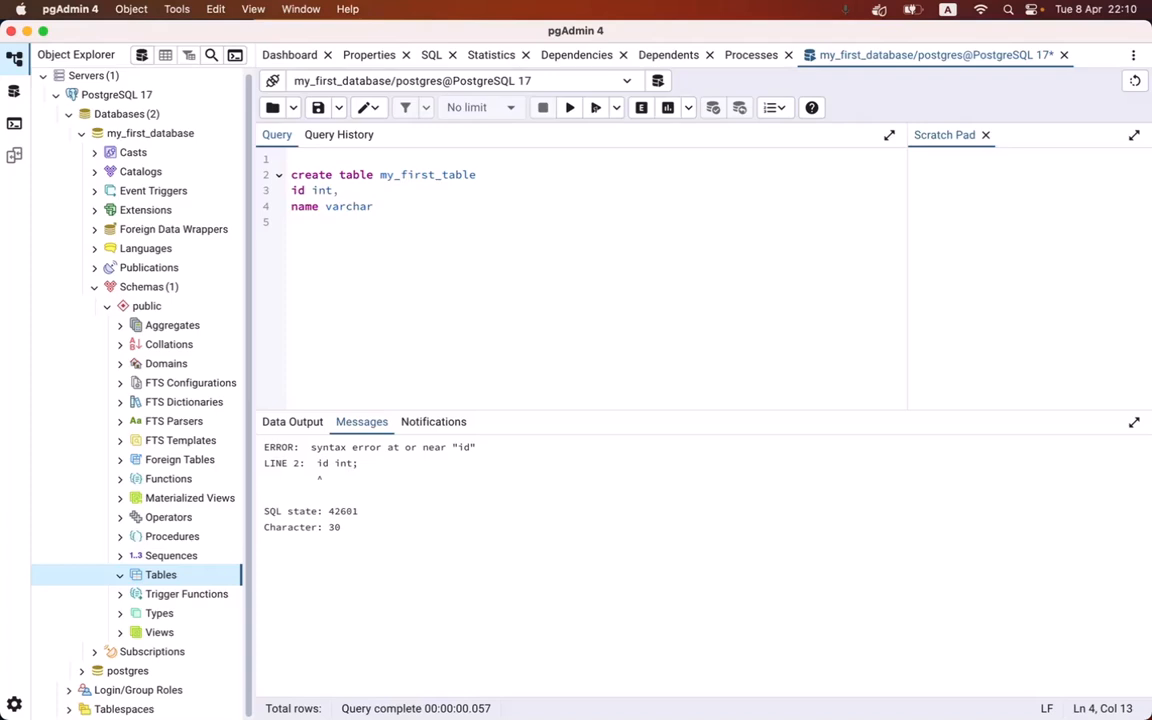
pyautogui.write('(20);')
pyautogui.press('Left')
# Enclose the column definitions in parentheses, with the closing one on its own line before the semicolon
pyautogui.click(493, 174)
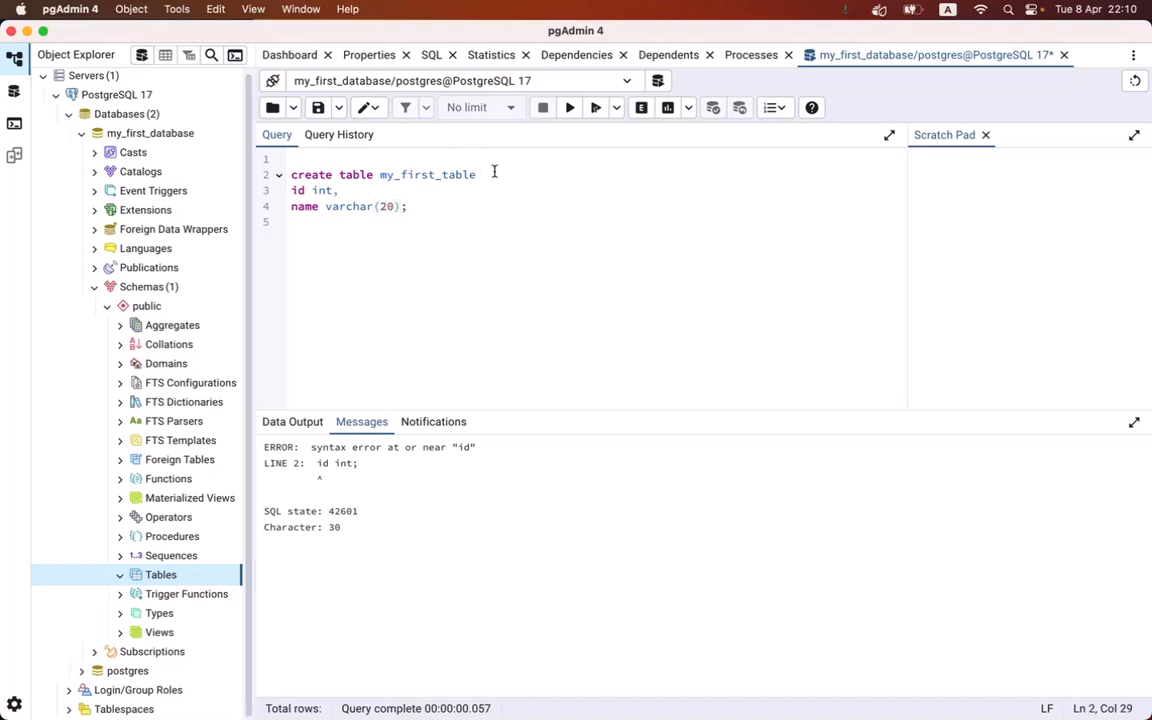
pyautogui.write('(')
pyautogui.press('BackSpace')
pyautogui.press('Down')
pyautogui.press('Down')
pyautogui.press('Left')
pyautogui.press('Return')
pyautogui.write(')')
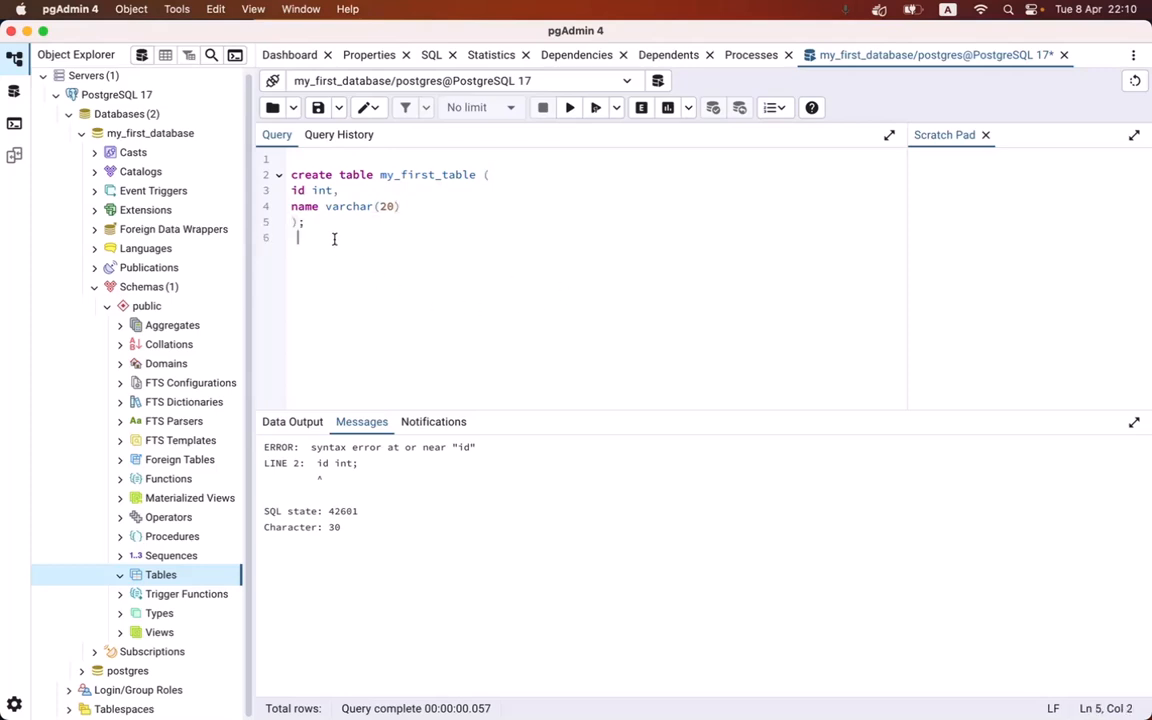
# Execute the complete create table statement for my_first_table and highlight its result message
pyautogui.moveTo(334, 239); pyautogui.dragTo(288, 172)
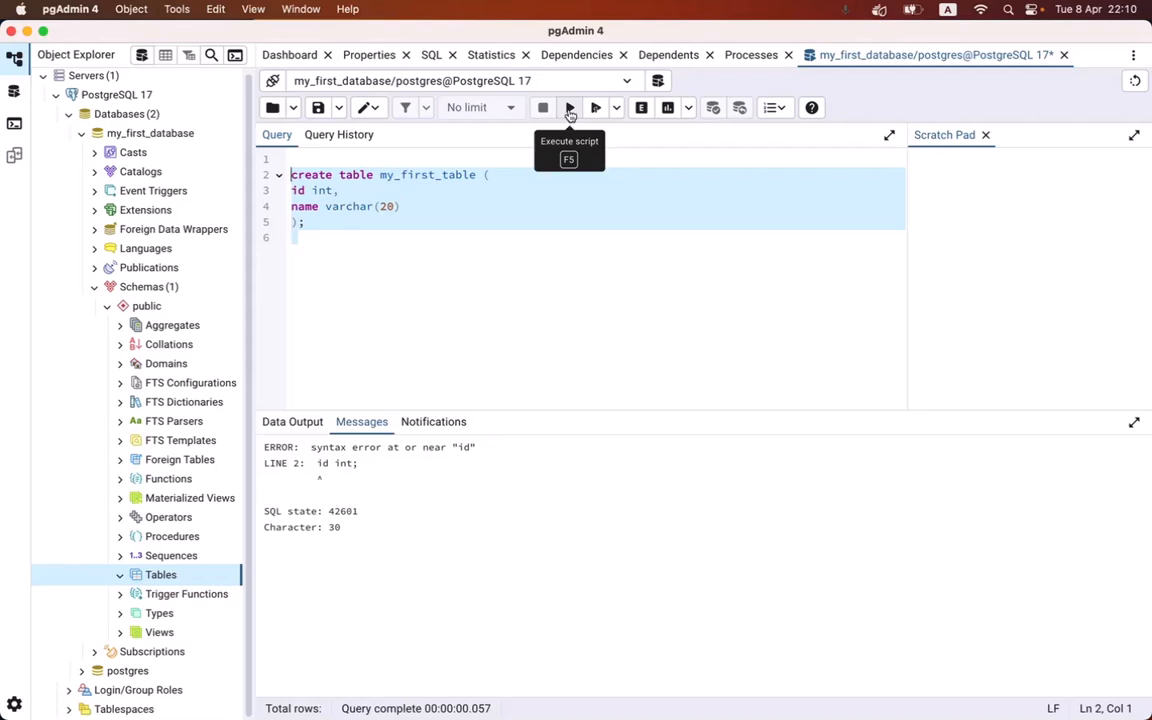
pyautogui.click(568, 110)
pyautogui.moveTo(267, 480); pyautogui.dragTo(485, 481)
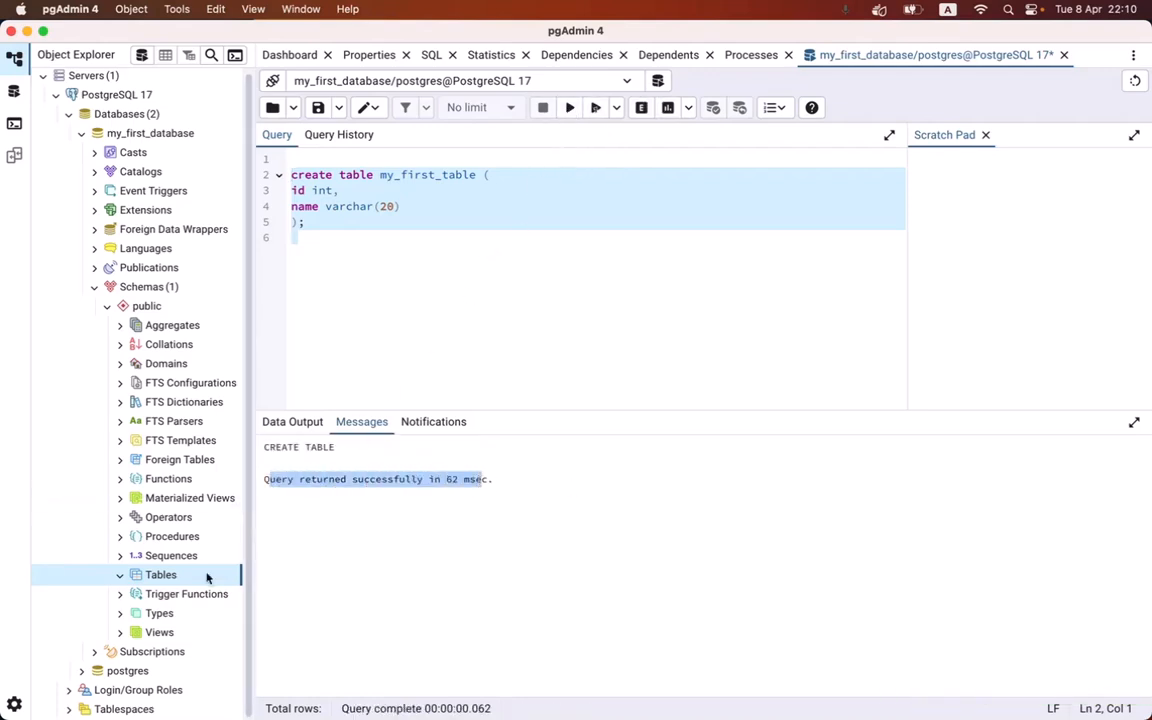
# Refresh the Tables node of the public schema and select my_first_table in the object tree
pyautogui.rightClick(161, 577)
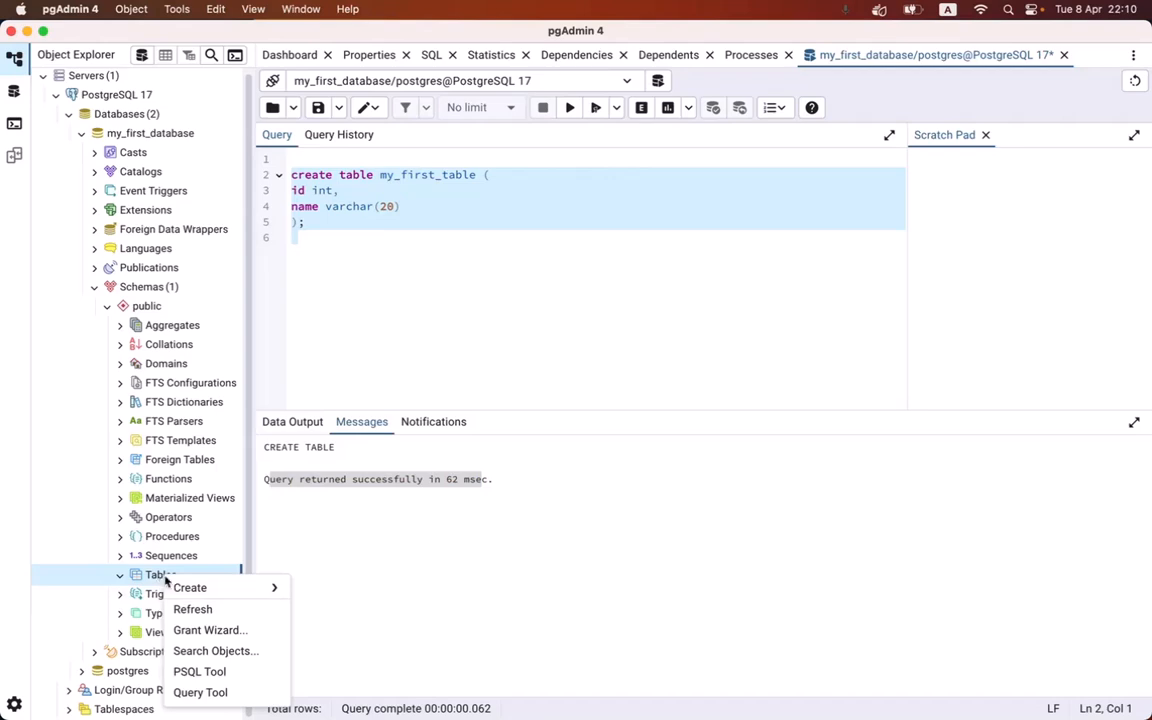
pyautogui.click(180, 609)
pyautogui.click(170, 598)
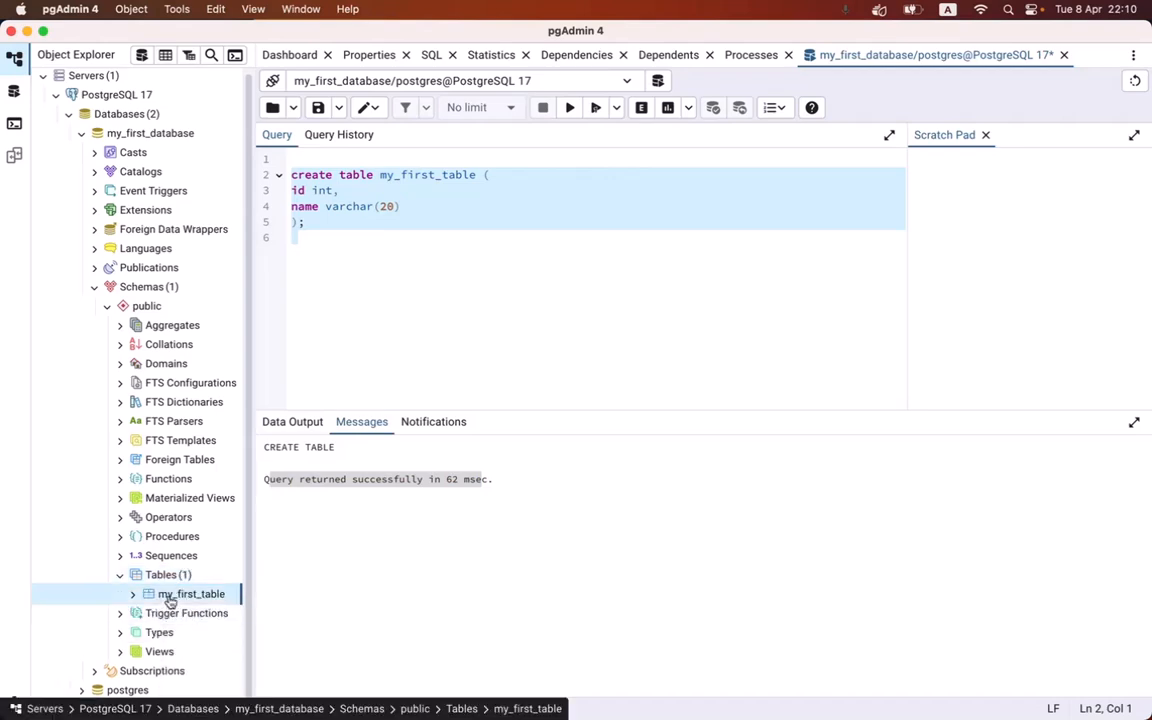
# Add the query "select * from my_first_table;" below the create statement and execute only that query
pyautogui.click(414, 249)
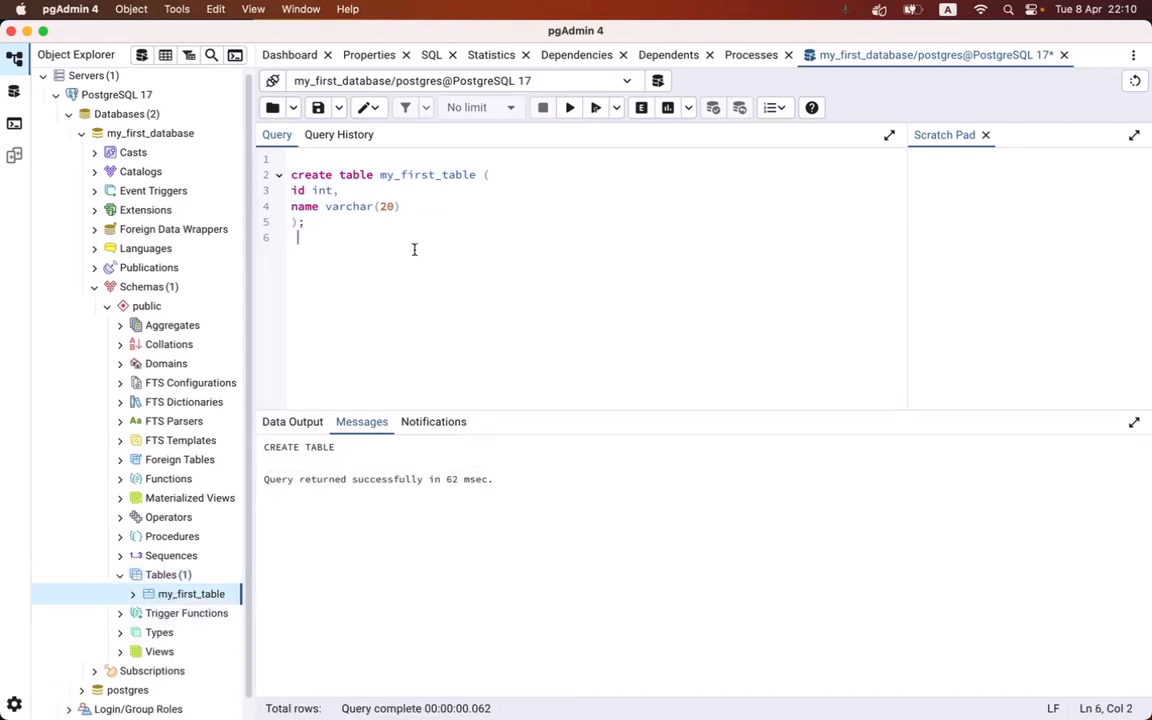
pyautogui.press('Return')
pyautogui.write('select * from')
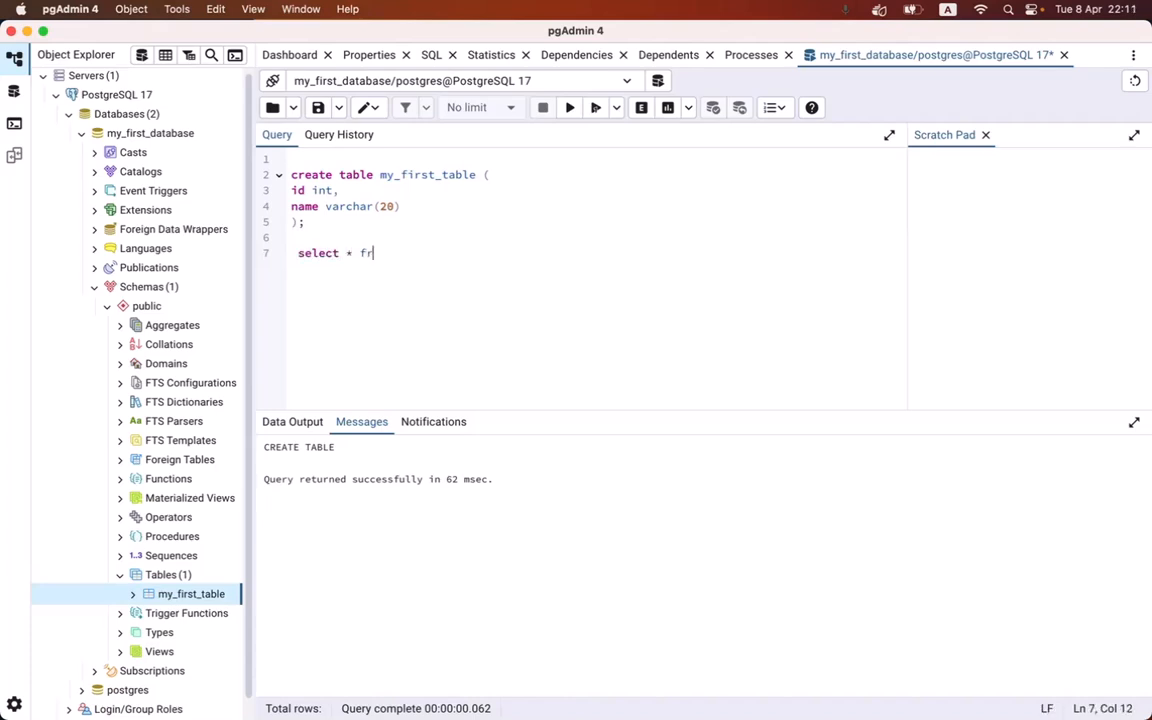
pyautogui.doubleClick(449, 172)
pyautogui.press('super+c')
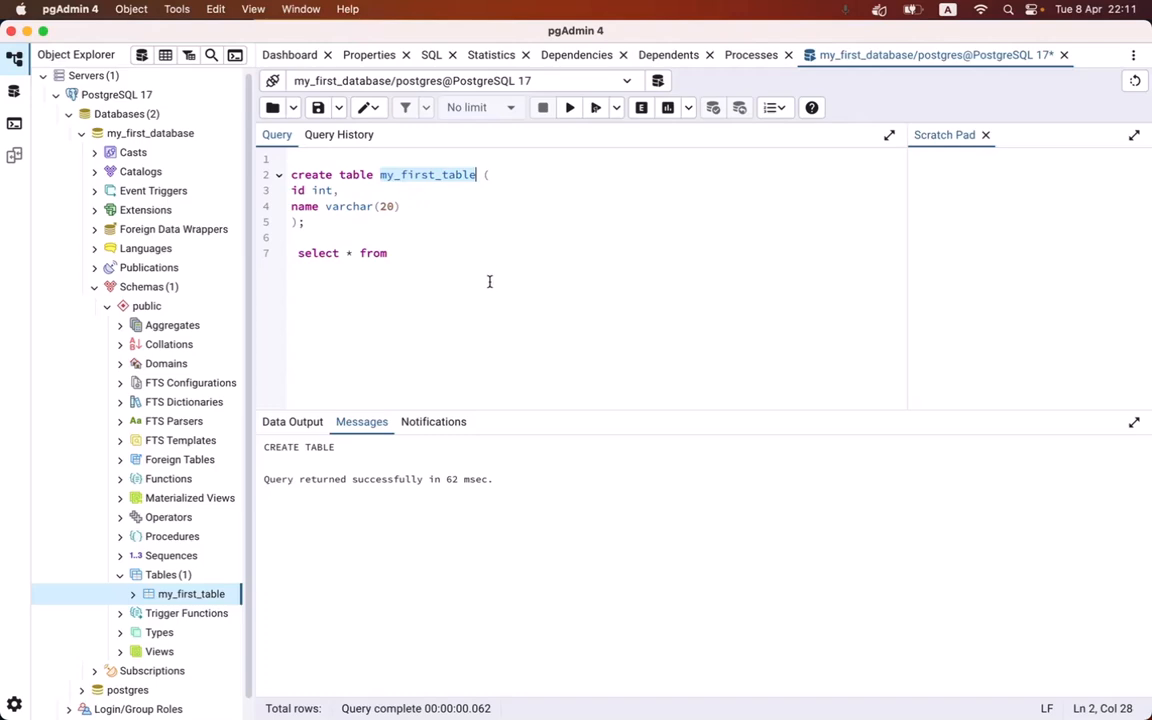
pyautogui.click(465, 242)
pyautogui.click(458, 259)
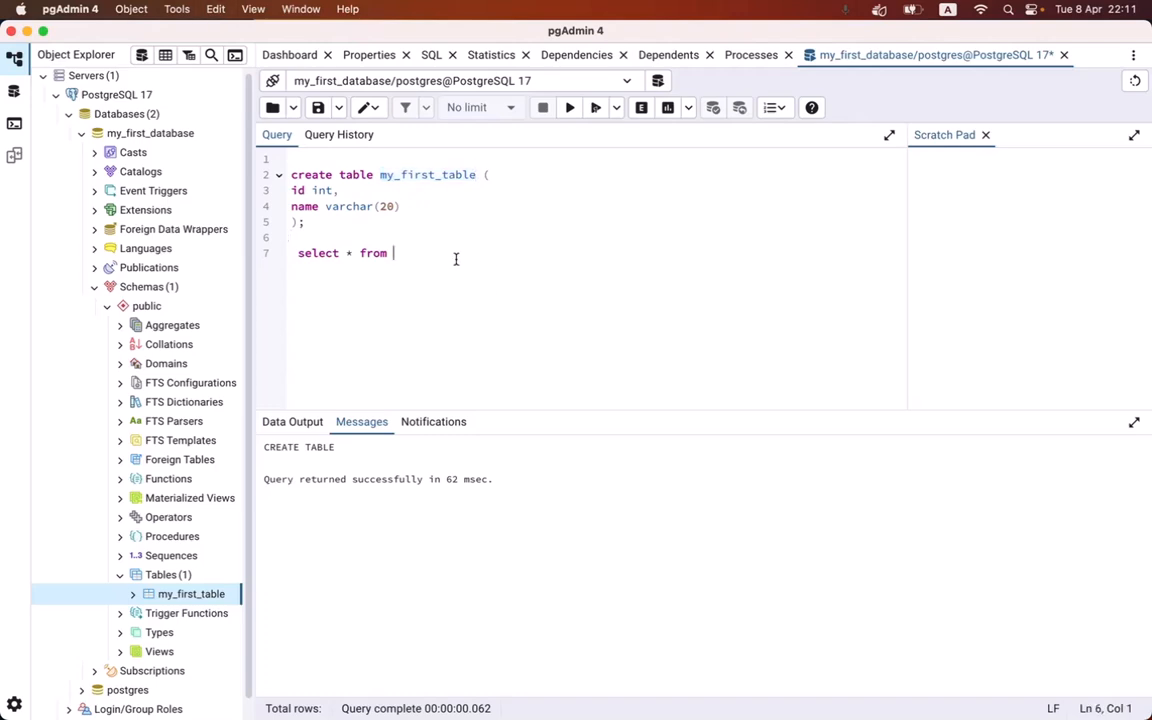
pyautogui.press('super+v')
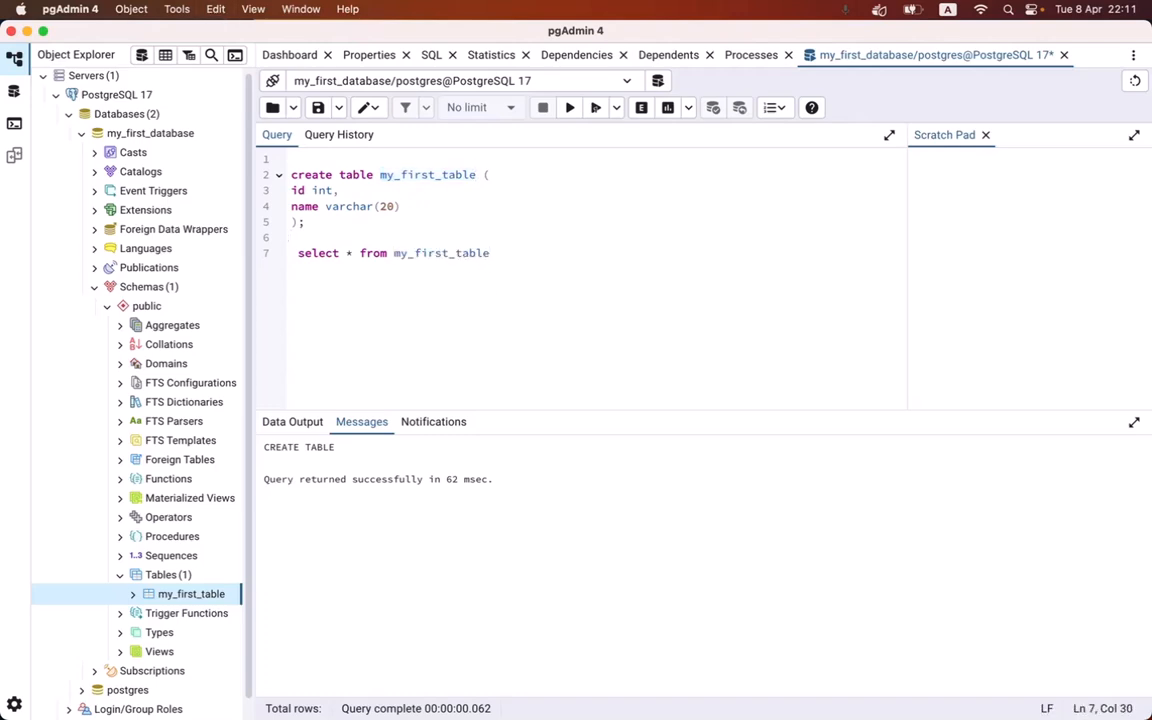
pyautogui.write(';')
pyautogui.moveTo(496, 253); pyautogui.dragTo(293, 253)
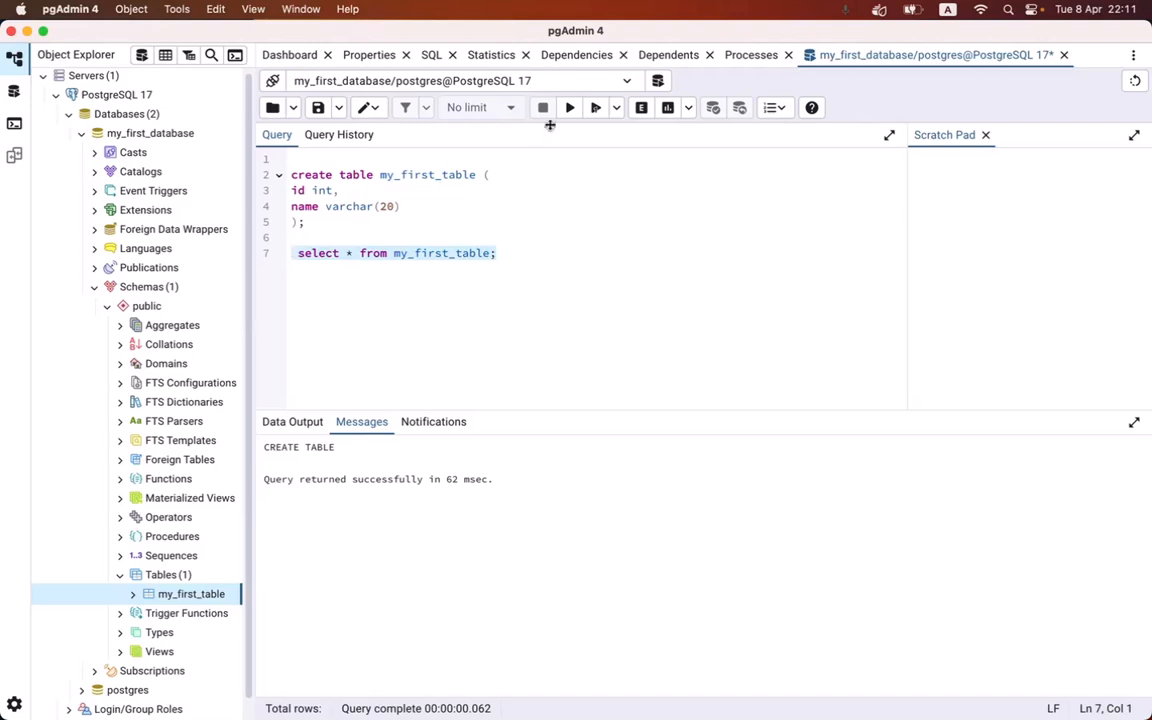
pyautogui.click(568, 115)
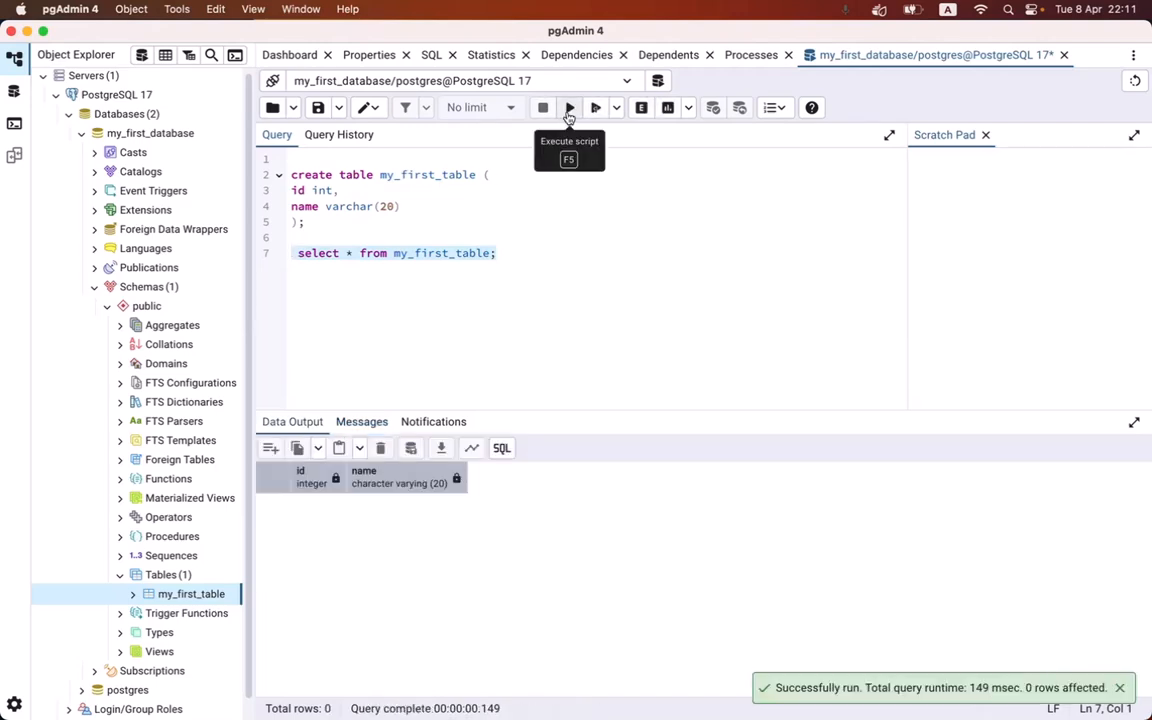